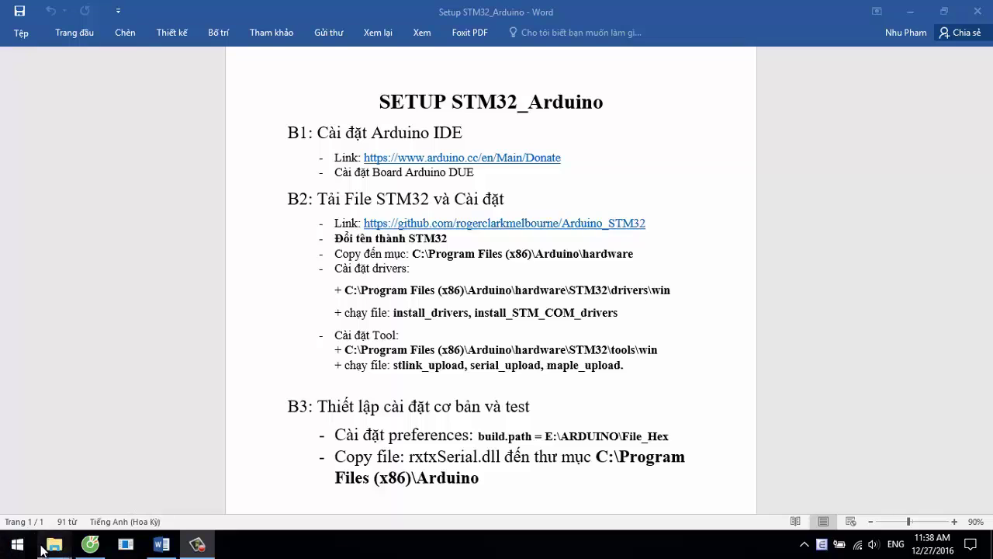
# Run the arduino-1.8.0-windows installer from the Arduino Program folder, accept the licence agreement and install with the default options.
pyautogui.moveTo(54, 544)
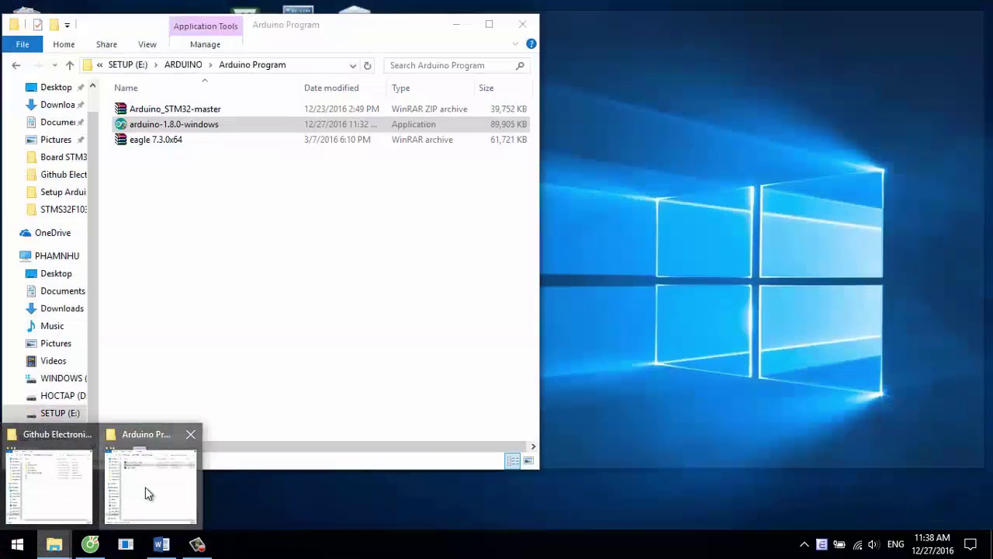
pyautogui.click(145, 487)
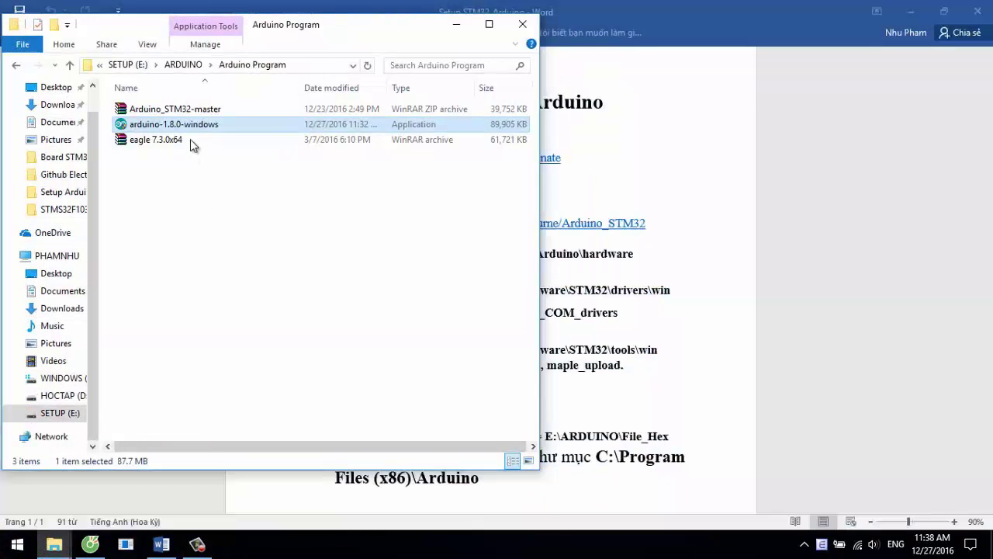
pyautogui.doubleClick(193, 130)
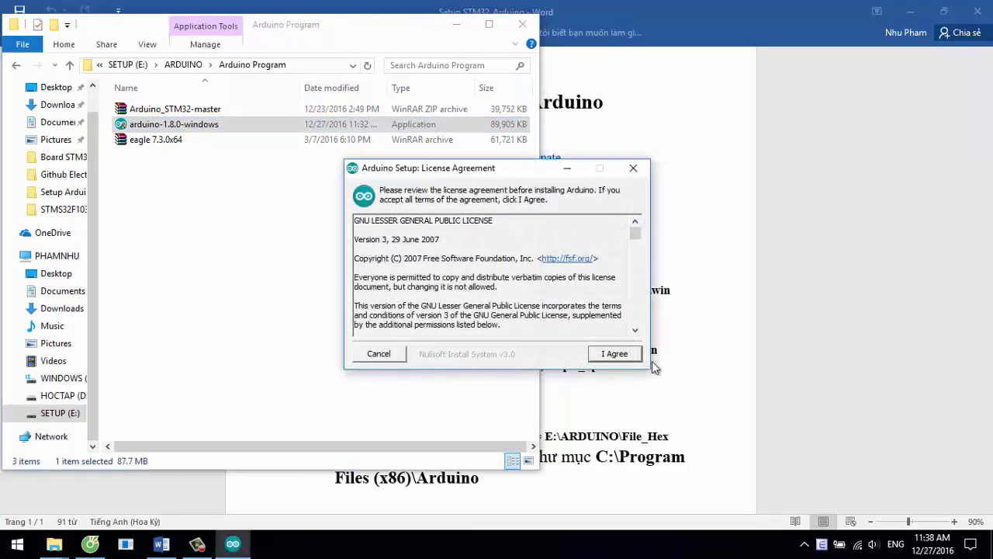
pyautogui.click(635, 357)
pyautogui.click(613, 353)
pyautogui.click(615, 353)
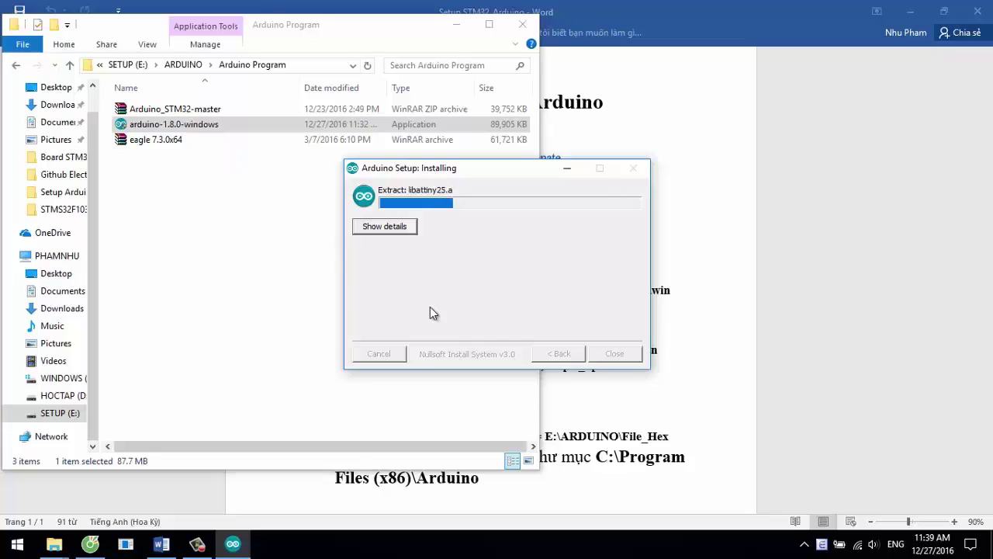
# Bring up the Setup STM32_Arduino document and place the Arduino installer window beside its text.
pyautogui.click(700, 345)
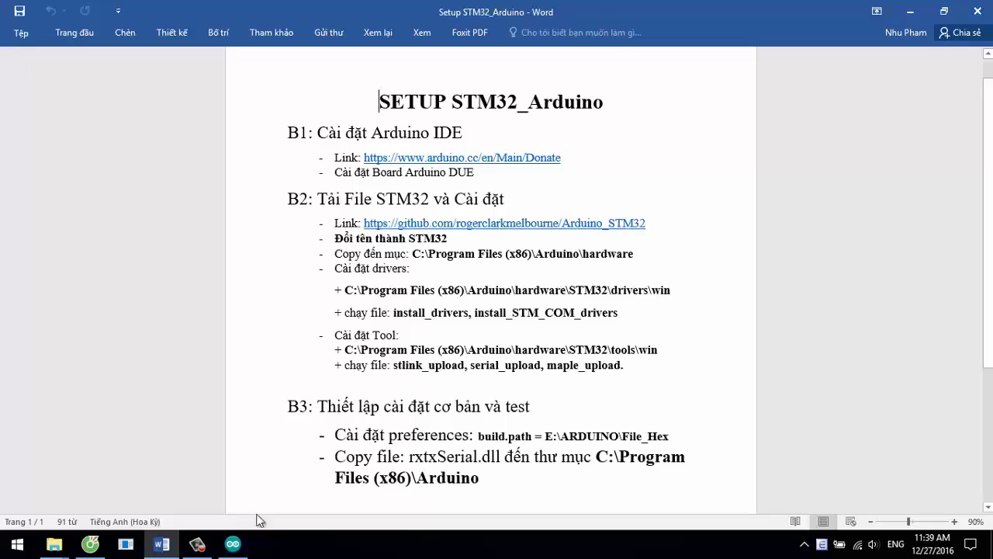
pyautogui.click(231, 546)
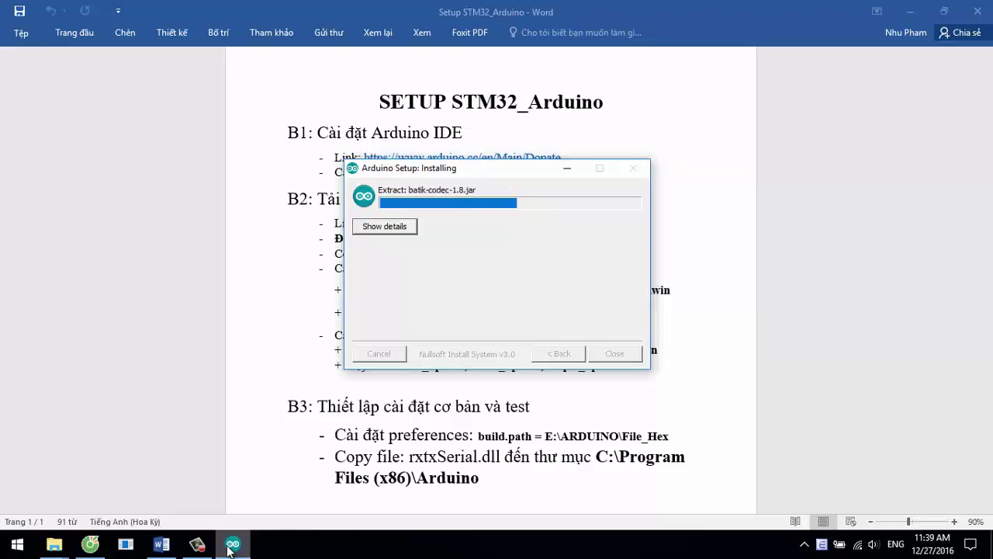
pyautogui.click(232, 545)
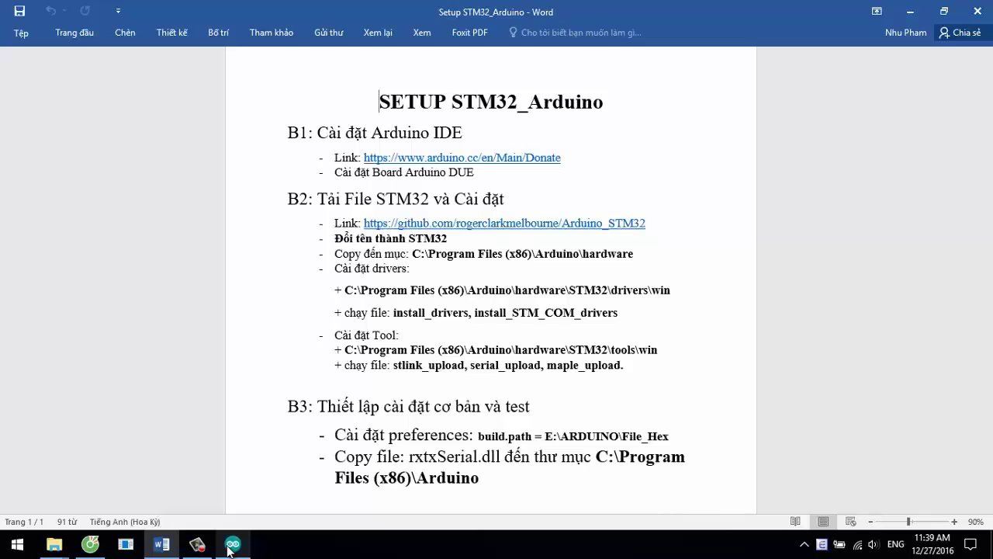
pyautogui.click(226, 549)
pyautogui.click(229, 551)
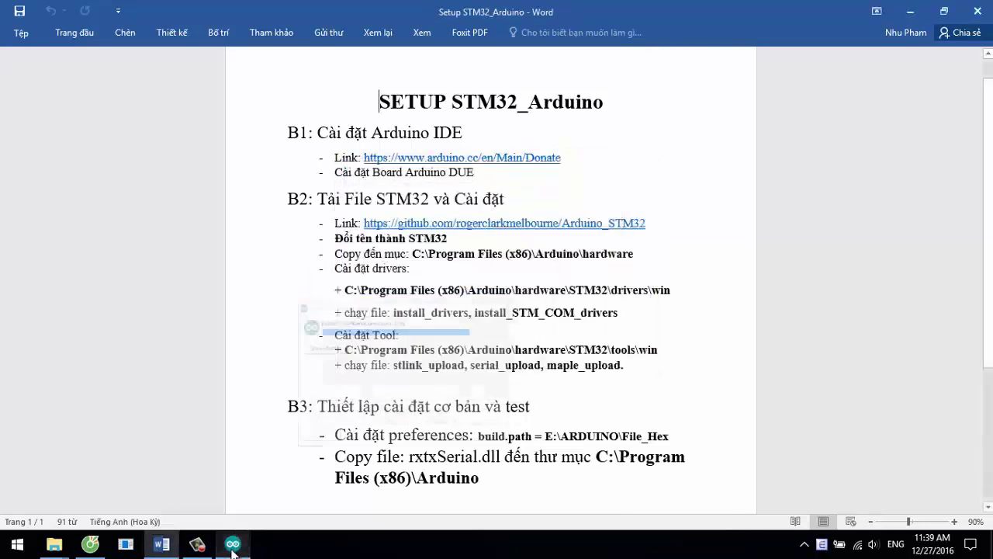
pyautogui.click(231, 549)
pyautogui.moveTo(511, 169); pyautogui.dragTo(829, 71)
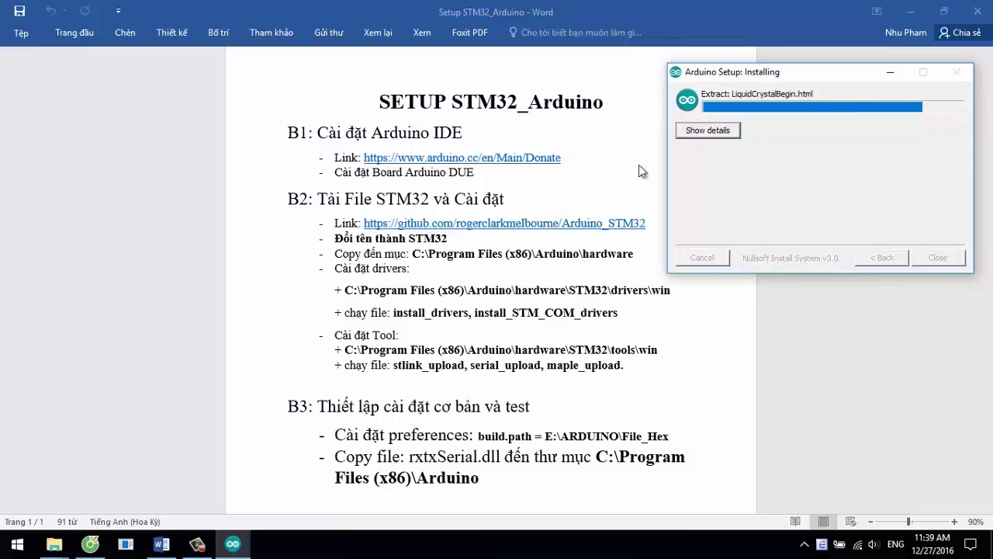
# Extract the Arduino_STM32-master archive directly into the Arduino Program folder.
pyautogui.moveTo(55, 544)
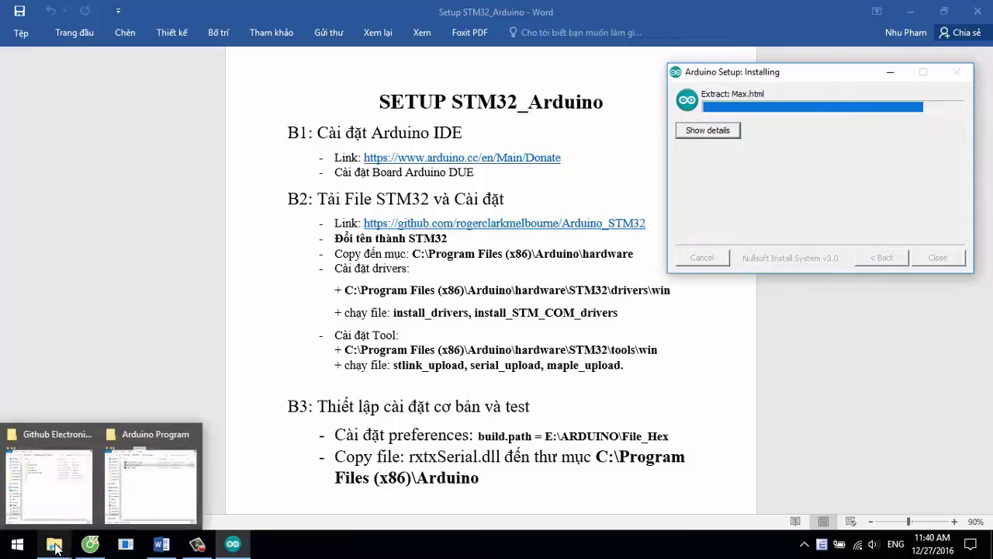
pyautogui.moveTo(132, 485)
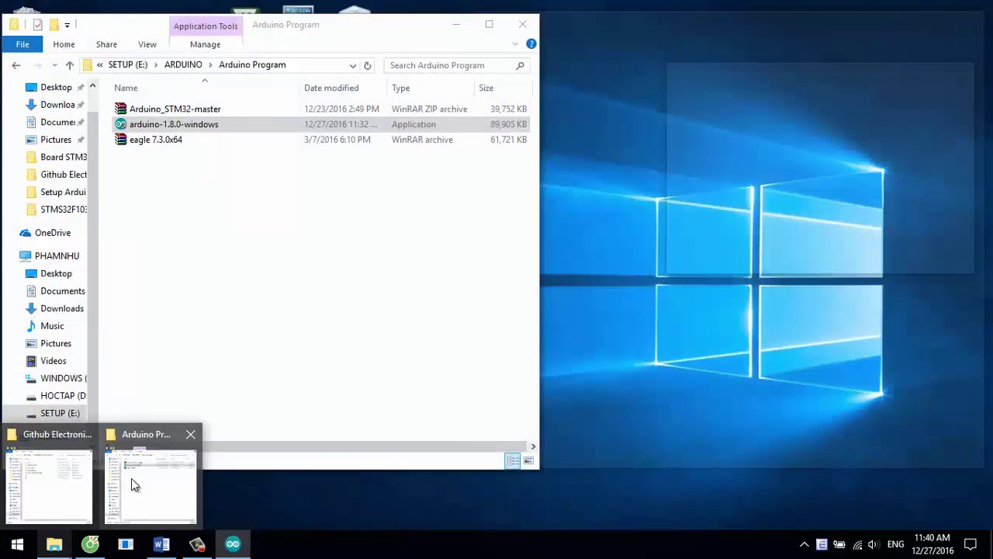
pyautogui.click(131, 480)
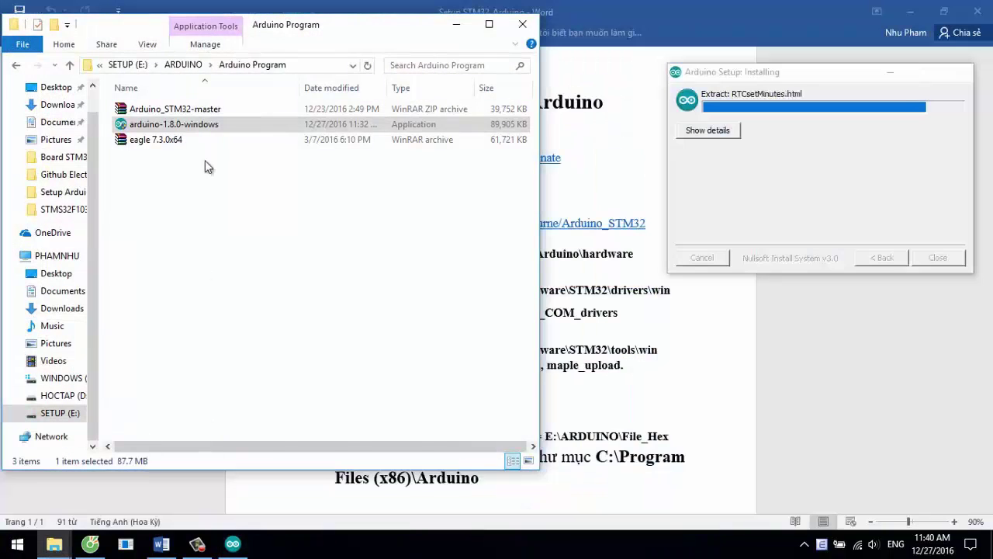
pyautogui.click(184, 115)
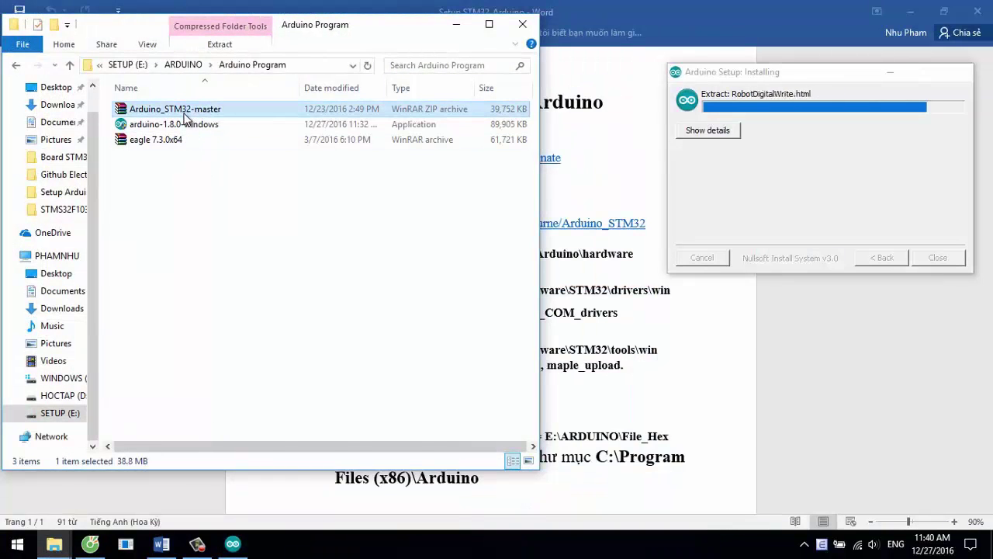
pyautogui.rightClick(214, 110)
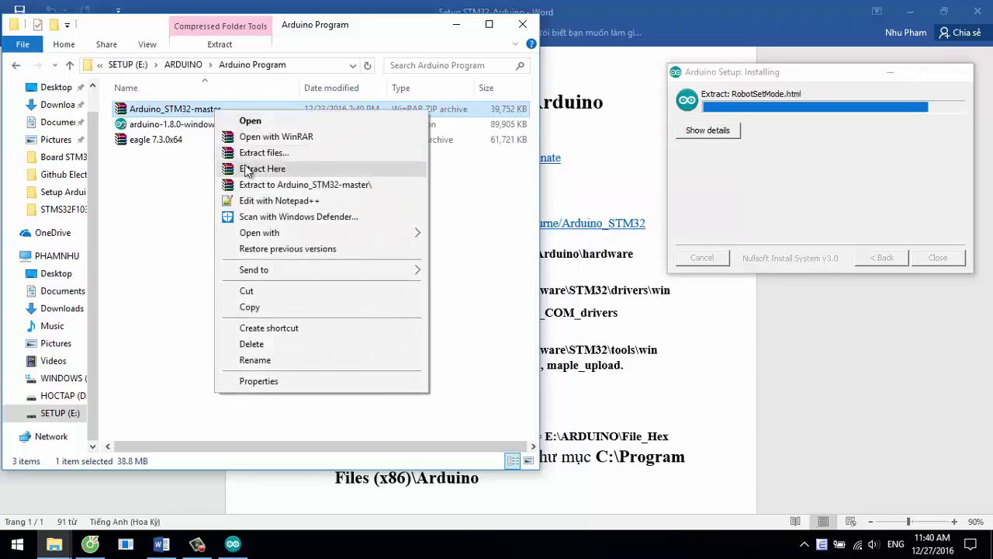
pyautogui.click(249, 169)
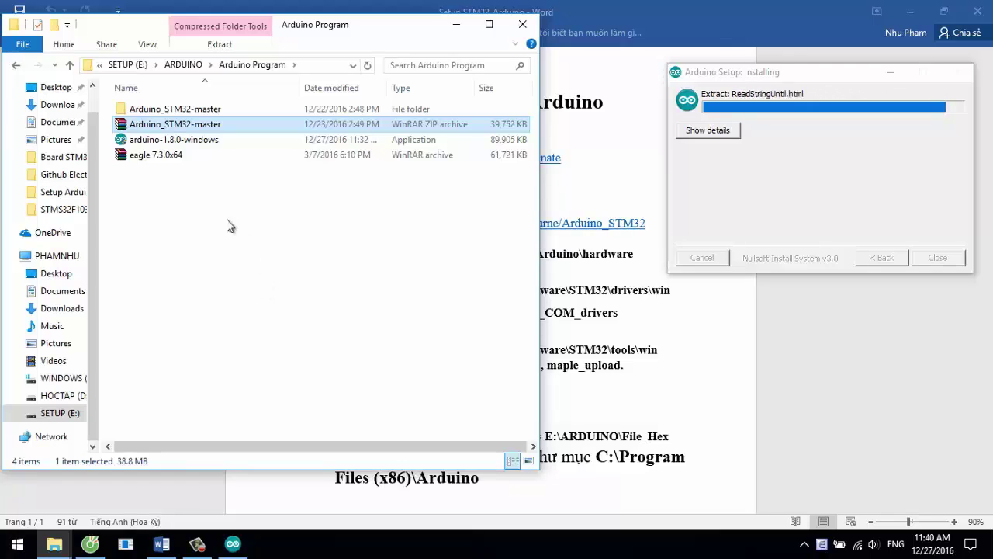
# Rename the extracted Arduino_STM32-master folder as STM32.
pyautogui.click(153, 112)
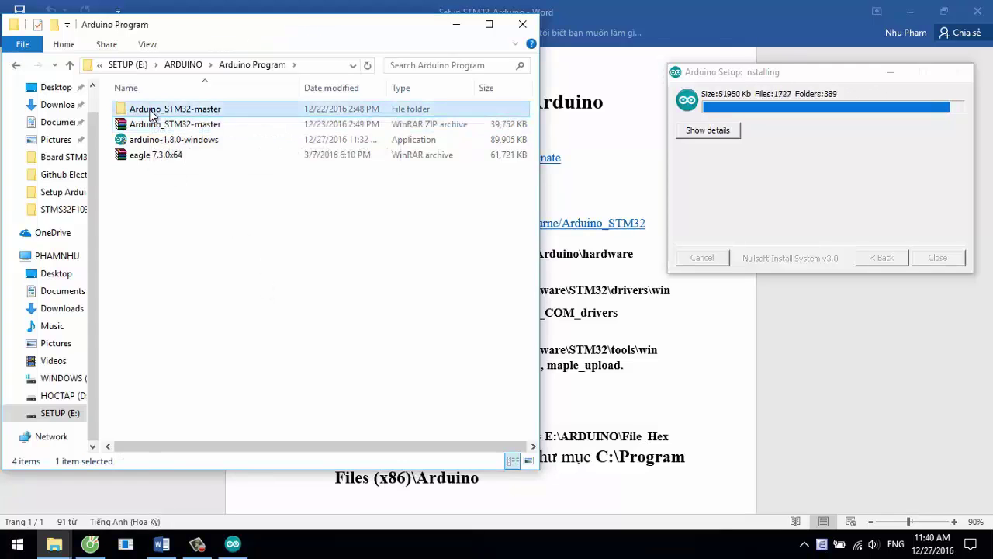
pyautogui.click(153, 113)
pyautogui.click(206, 108)
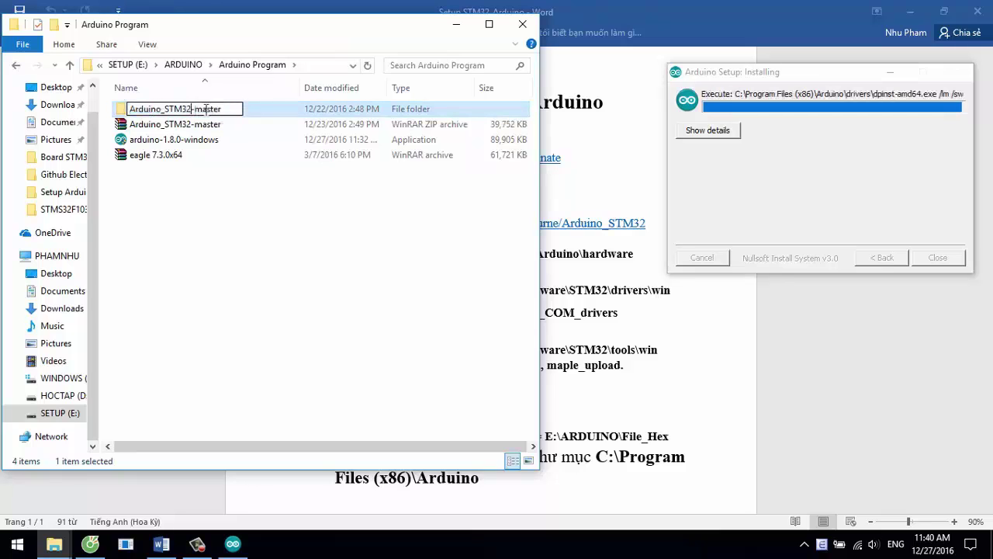
pyautogui.hotkey('shift', 'End')
pyautogui.press('Delete')
pyautogui.press('Left')
pyautogui.press('Left')
pyautogui.press('Left')
pyautogui.press('Left')
pyautogui.press('Left')
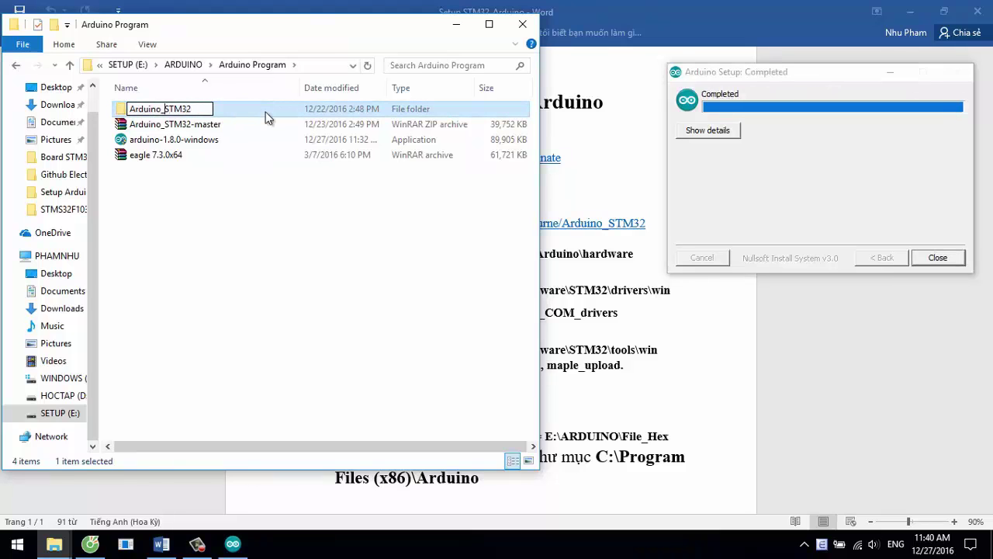
pyautogui.hotkey('shift', 'Home')
pyautogui.press('Delete')
pyautogui.press('Return')
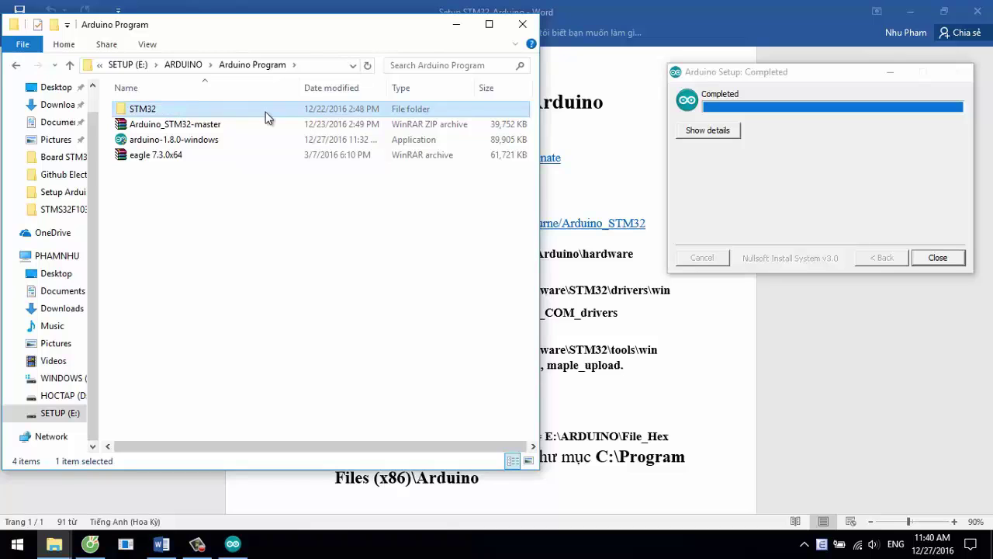
# Close the Arduino installer and launch the Arduino IDE, dismissing the Windows Security credentials request.
pyautogui.click(936, 258)
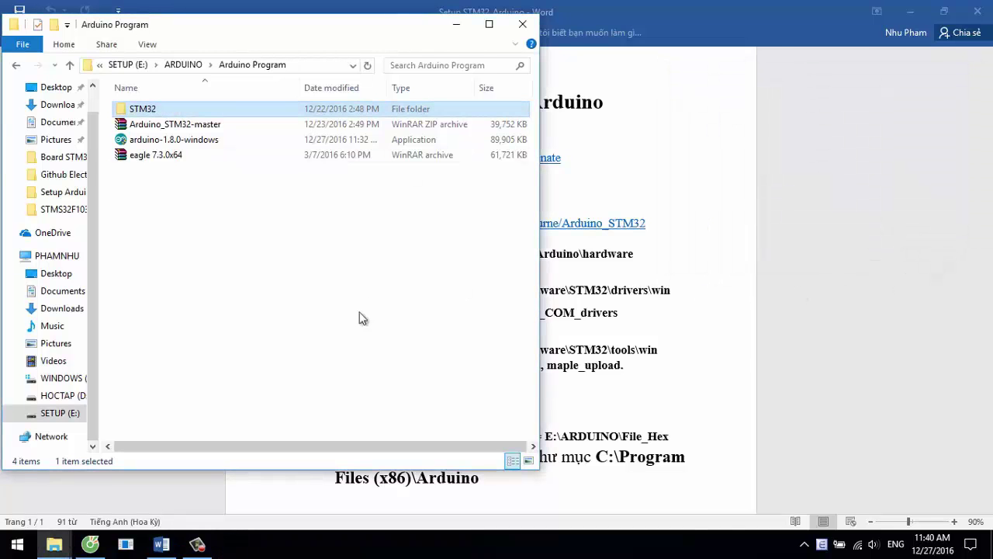
pyautogui.click(17, 544)
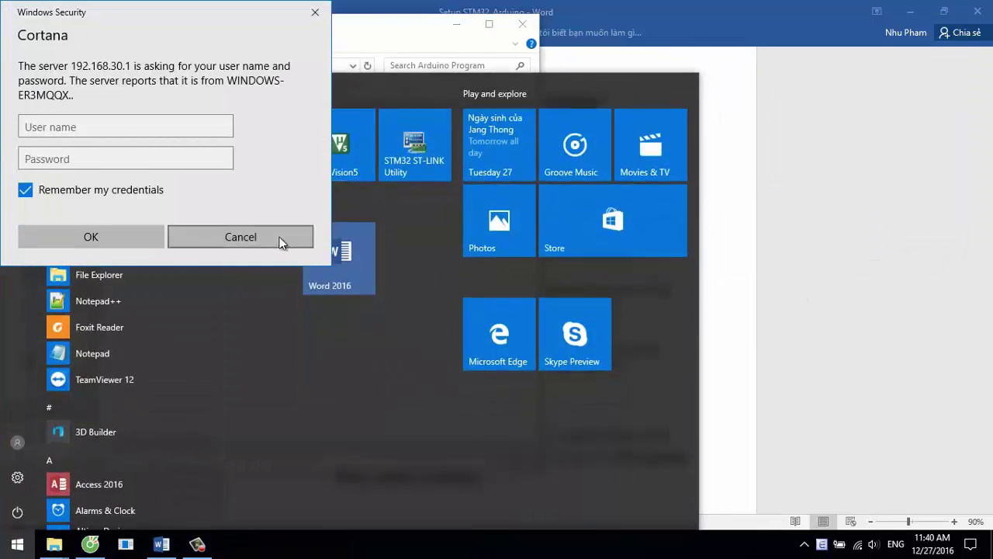
pyautogui.click(282, 241)
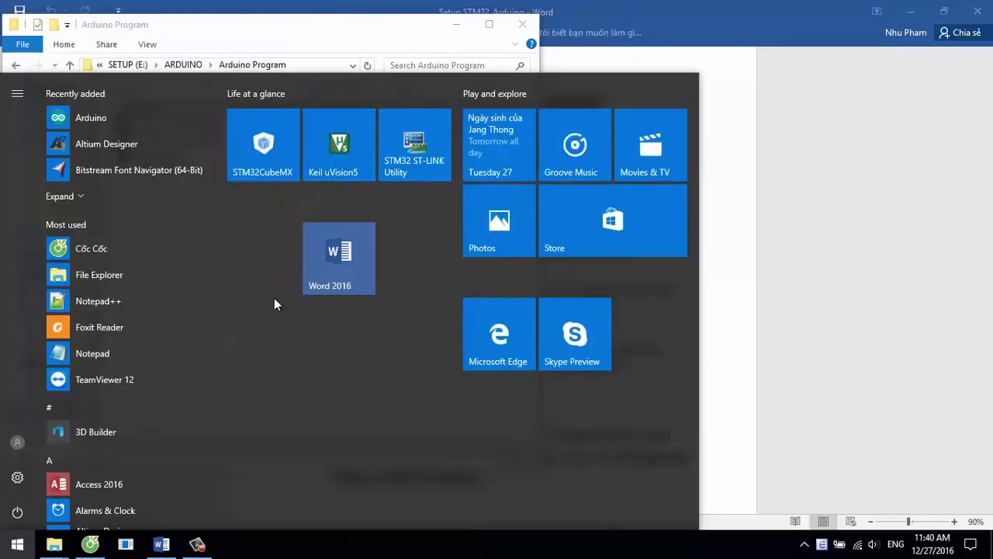
pyautogui.click(109, 121)
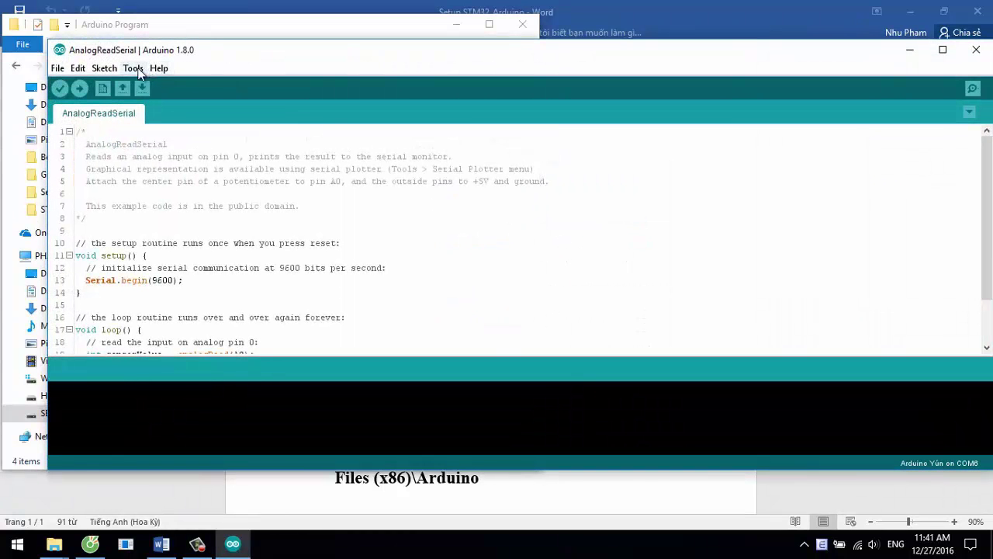
# Check the Arduino SAM Boards (32-bits ARM Cortex-M3) package in the Boards Manager, then close the Arduino IDE.
pyautogui.click(133, 69)
pyautogui.moveTo(163, 199)
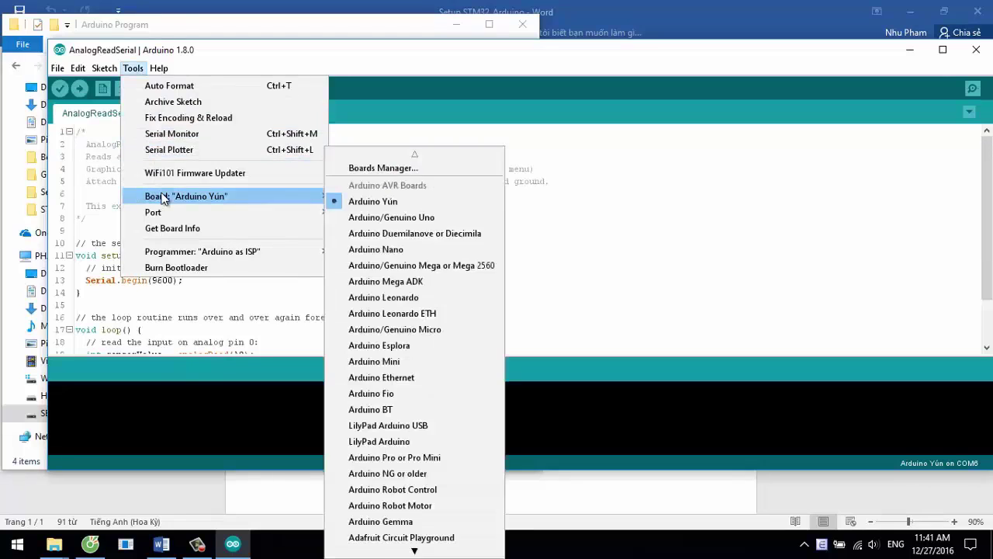
pyautogui.click(421, 167)
pyautogui.scroll(-1, 600, 254)
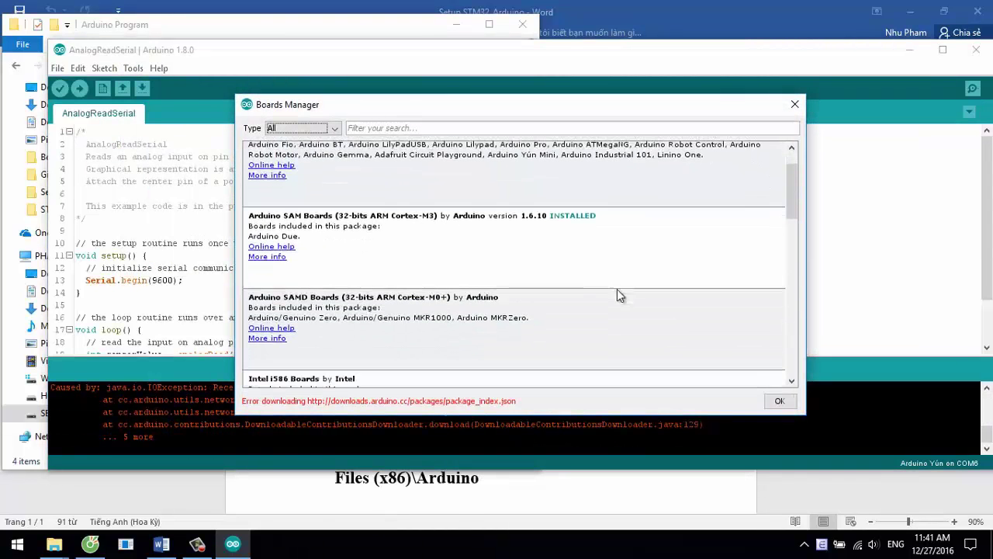
pyautogui.moveTo(572, 246)
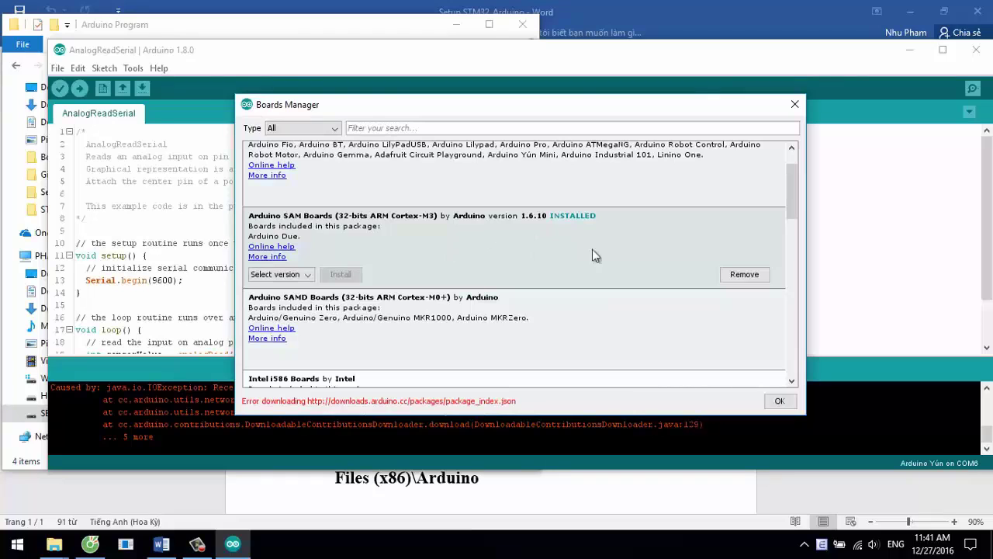
pyautogui.click(795, 105)
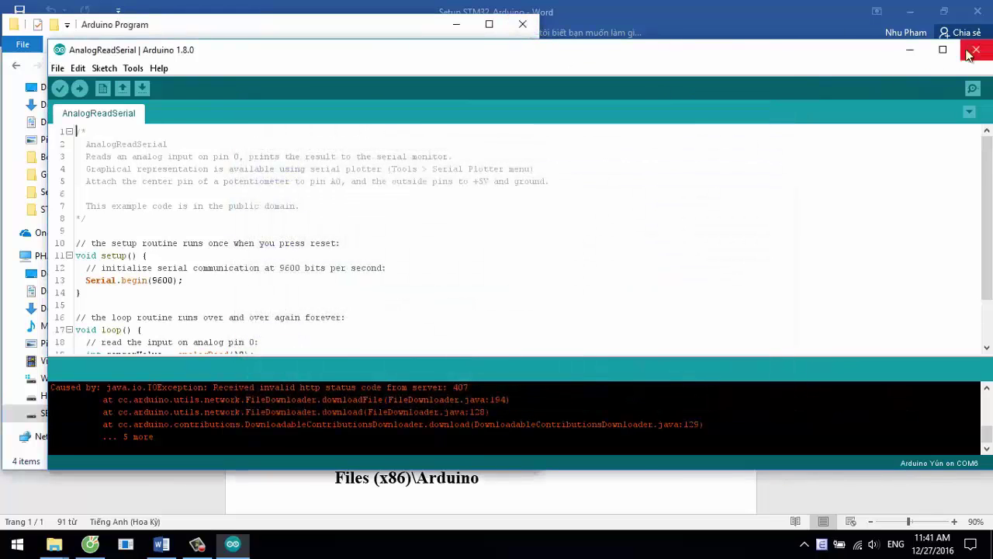
pyautogui.click(976, 50)
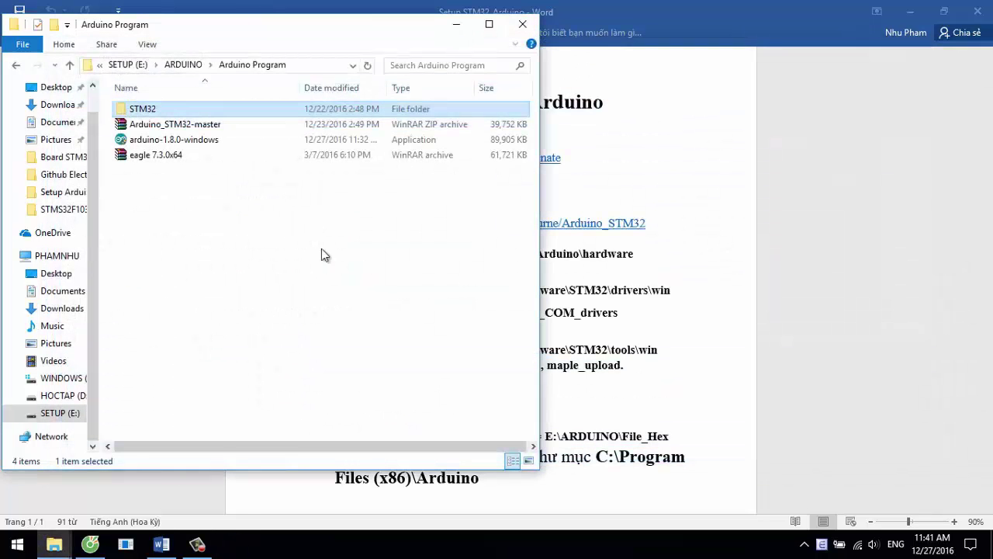
# Copy the STM32 folder and look up its destination path in the Setup STM32_Arduino document.
pyautogui.rightClick(208, 111)
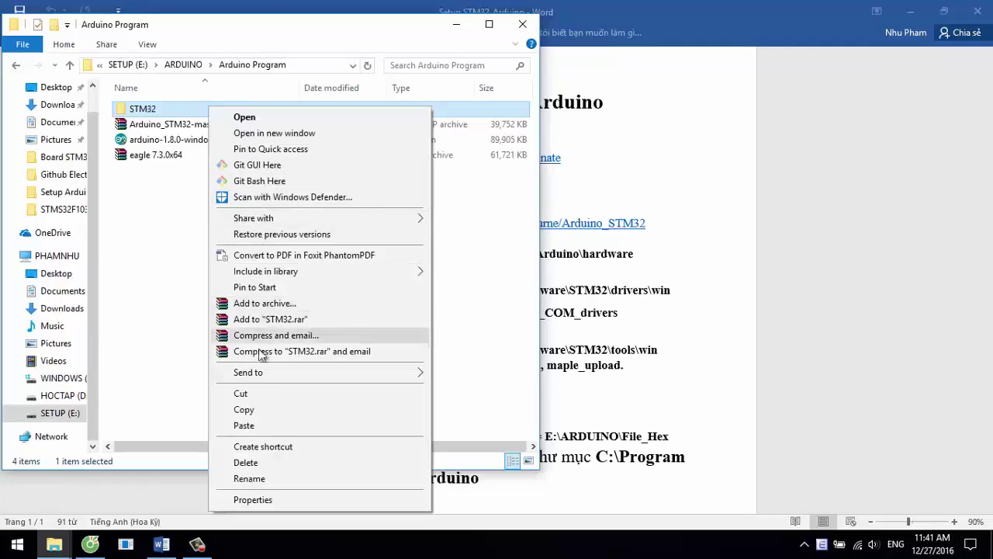
pyautogui.click(248, 409)
pyautogui.hotkey('alt', 'Tab')
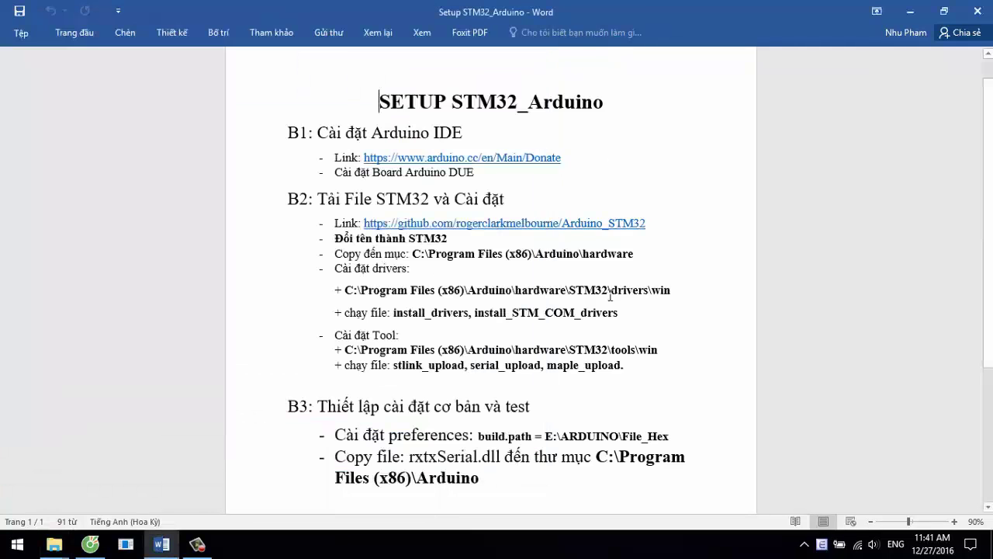
pyautogui.moveTo(385, 253); pyautogui.dragTo(638, 254)
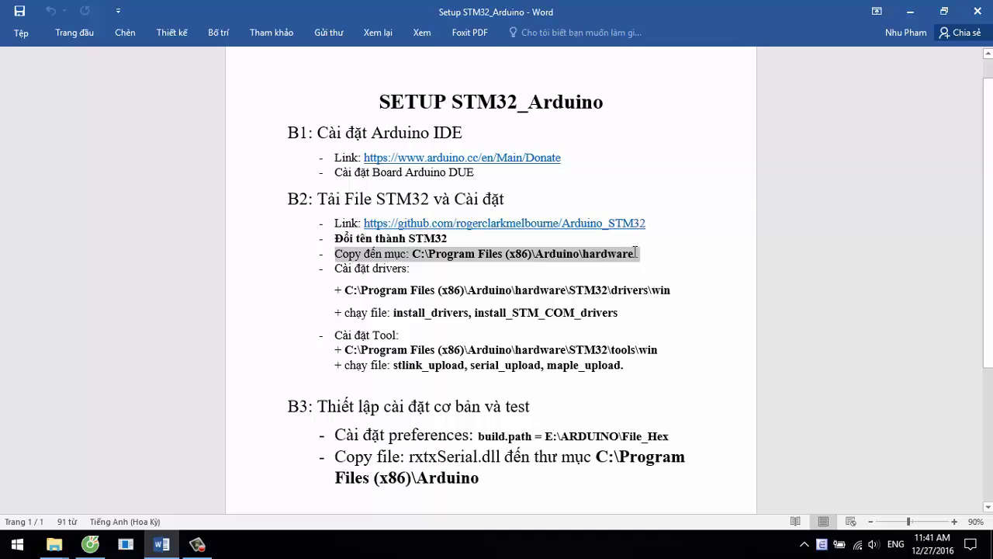
# Open C:\Program Files (x86)\Arduino\hardware in a new File Explorer window.
pyautogui.click(53, 547)
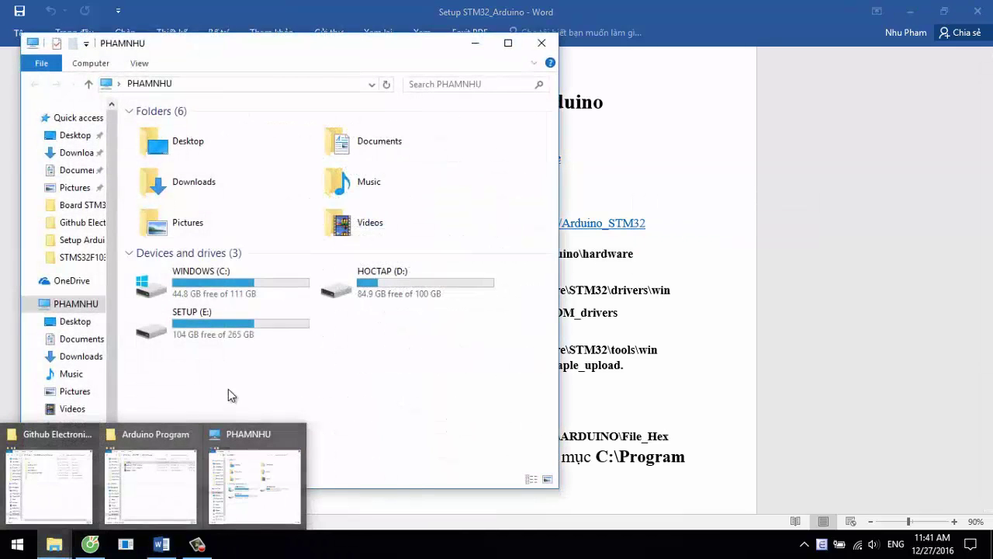
pyautogui.doubleClick(206, 295)
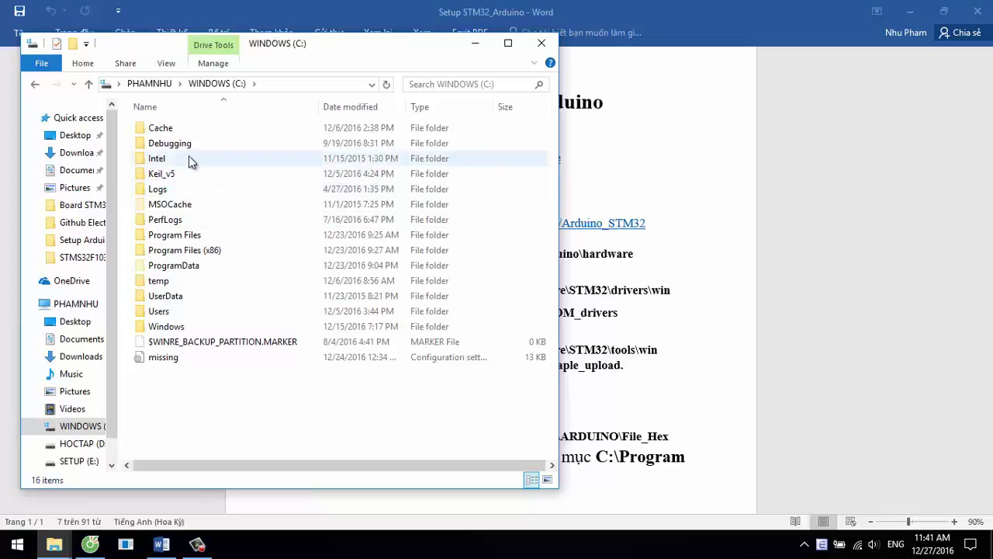
pyautogui.doubleClick(189, 250)
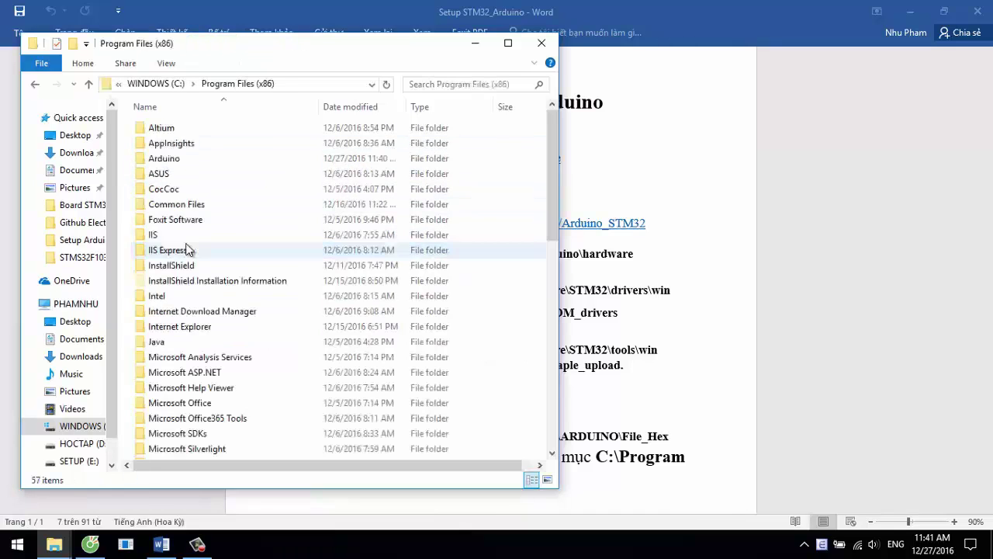
pyautogui.doubleClick(183, 161)
pyautogui.doubleClick(173, 165)
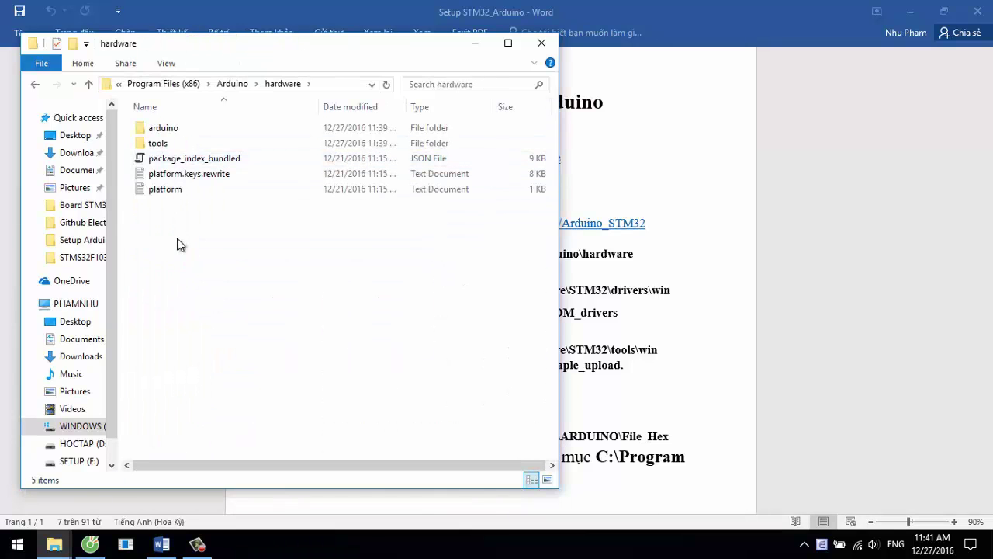
# Paste the copied STM32 folder into C:\Program Files (x86)\Arduino\hardware.
pyautogui.rightClick(177, 244)
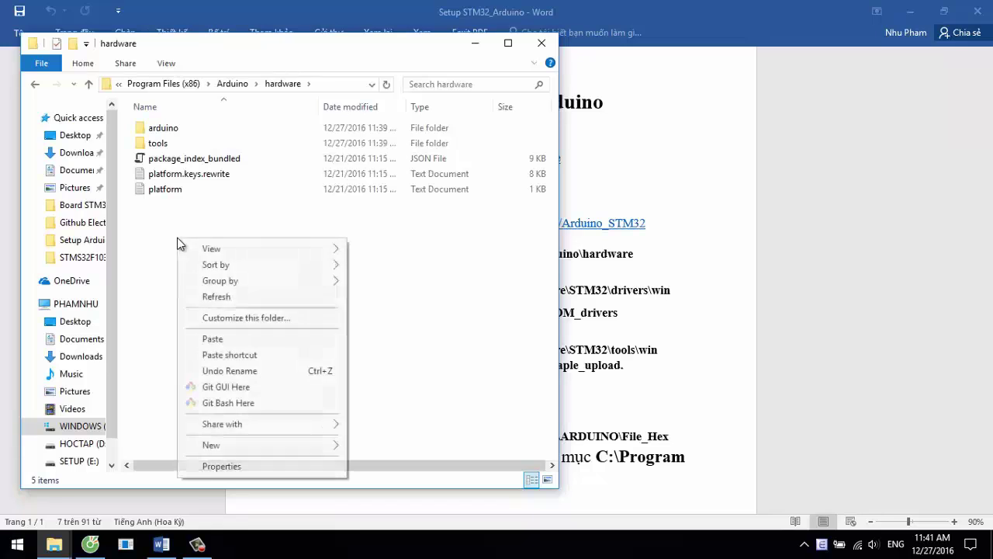
pyautogui.click(221, 339)
pyautogui.click(458, 174)
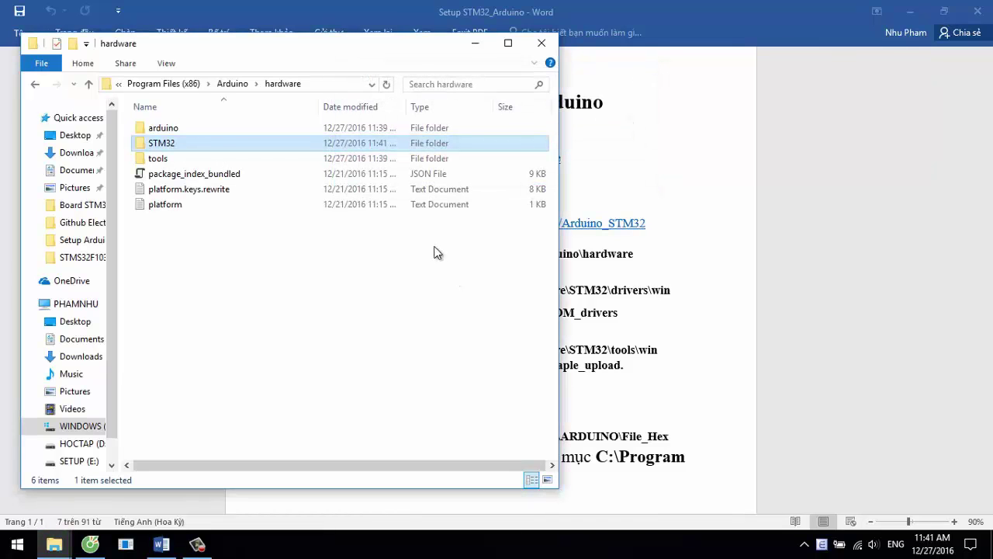
# Look up the driver instructions in the Setup STM32_Arduino document and open the hardware\STM32\drivers\win folder.
pyautogui.click(688, 291)
pyautogui.tripleClick(481, 254)
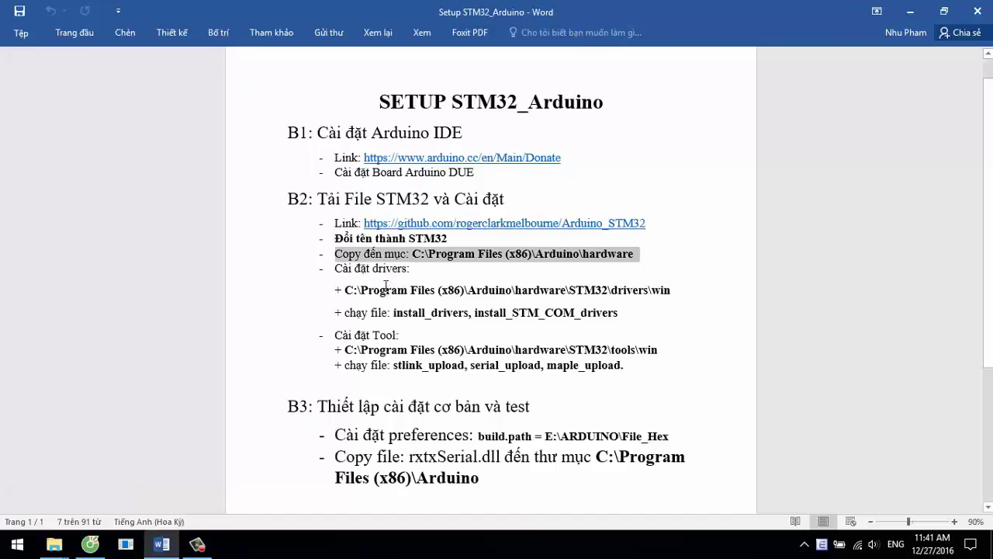
pyautogui.moveTo(333, 267); pyautogui.dragTo(644, 320)
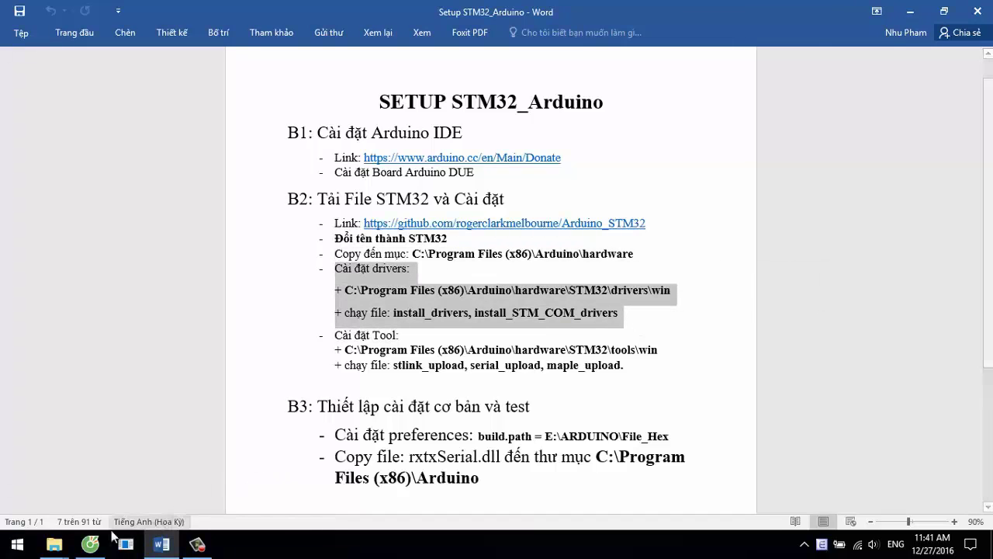
pyautogui.click(55, 544)
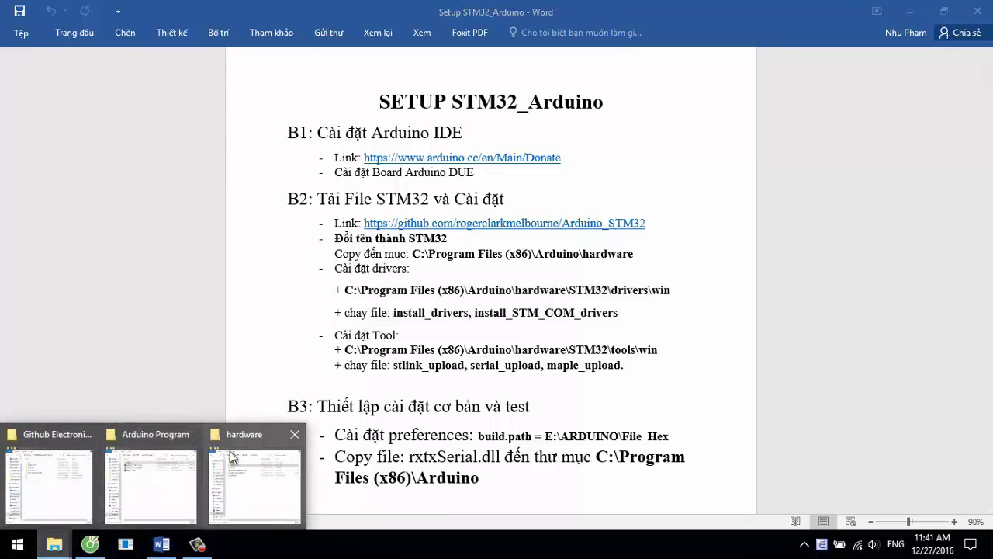
pyautogui.click(253, 481)
pyautogui.doubleClick(172, 144)
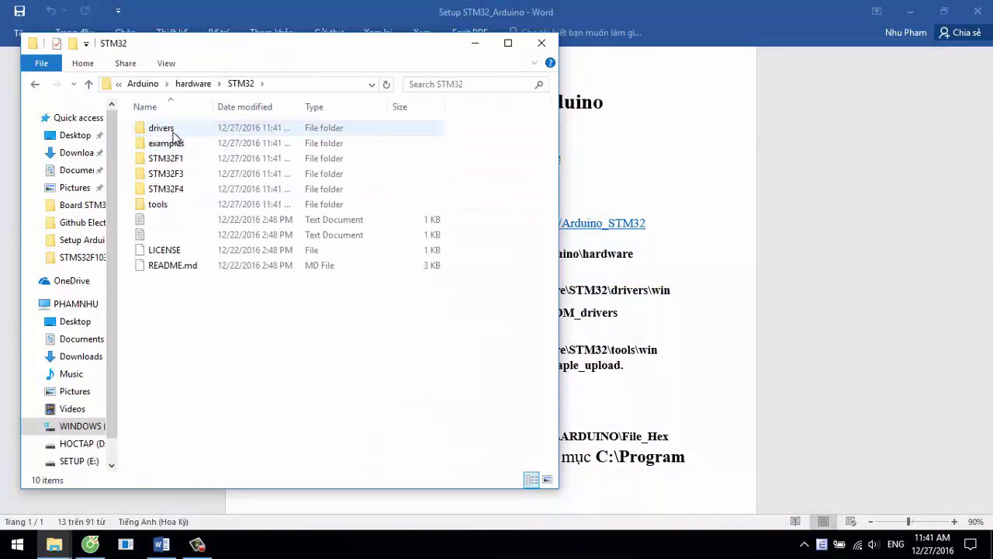
pyautogui.doubleClick(177, 131)
pyautogui.doubleClick(177, 129)
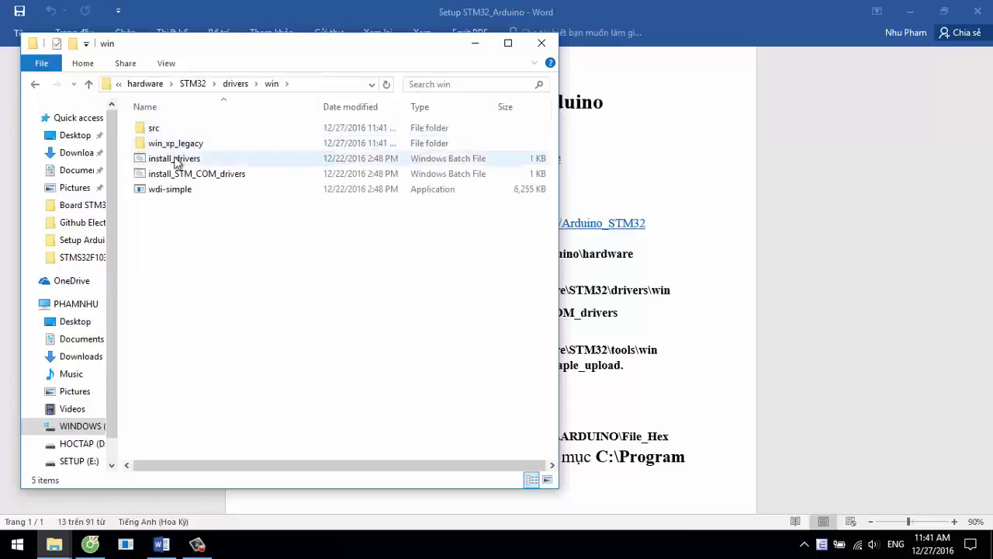
# Run the install_drivers batch file, allowing it through Windows SmartScreen and opening the pending elevation request.
pyautogui.click(177, 159)
pyautogui.doubleClick(177, 160)
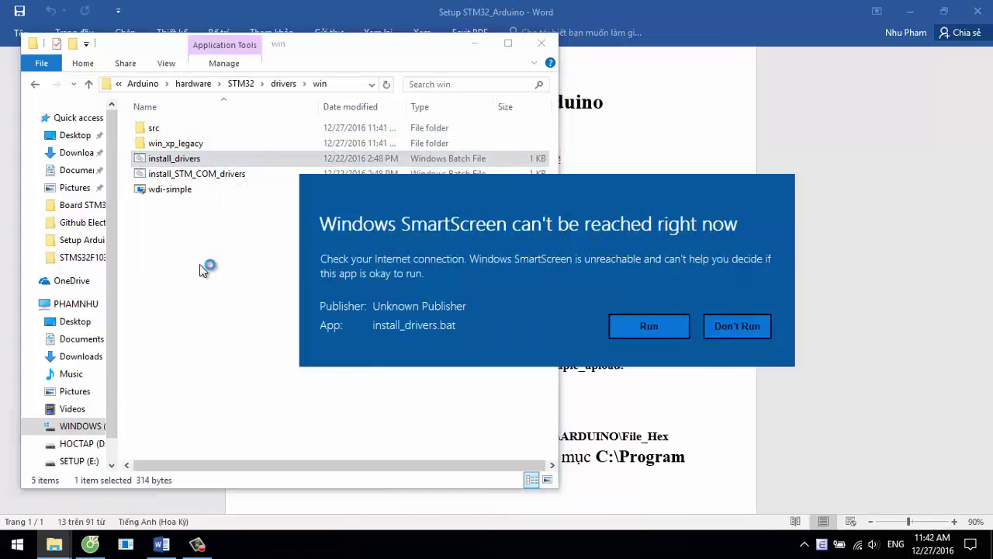
pyautogui.click(621, 327)
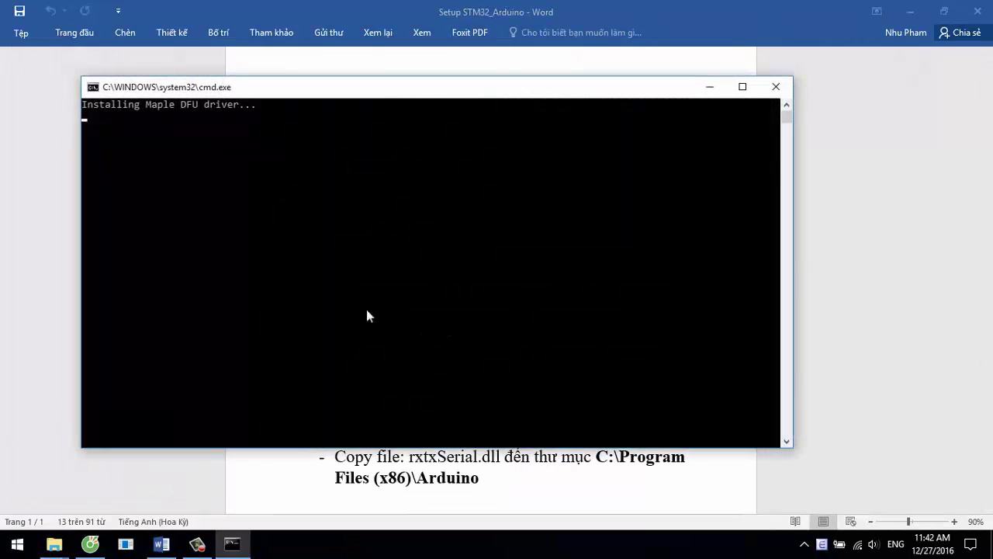
pyautogui.click(618, 327)
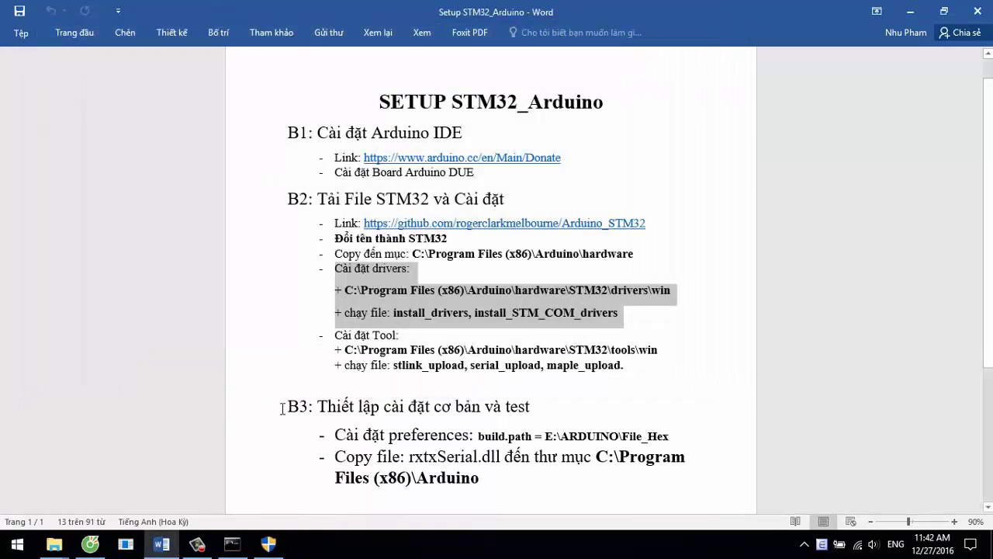
pyautogui.click(269, 542)
# Run the install_STM_COM_drivers batch file from drivers\win, allowing it through SmartScreen, and dismiss its console.
pyautogui.moveTo(59, 546)
pyautogui.click(242, 454)
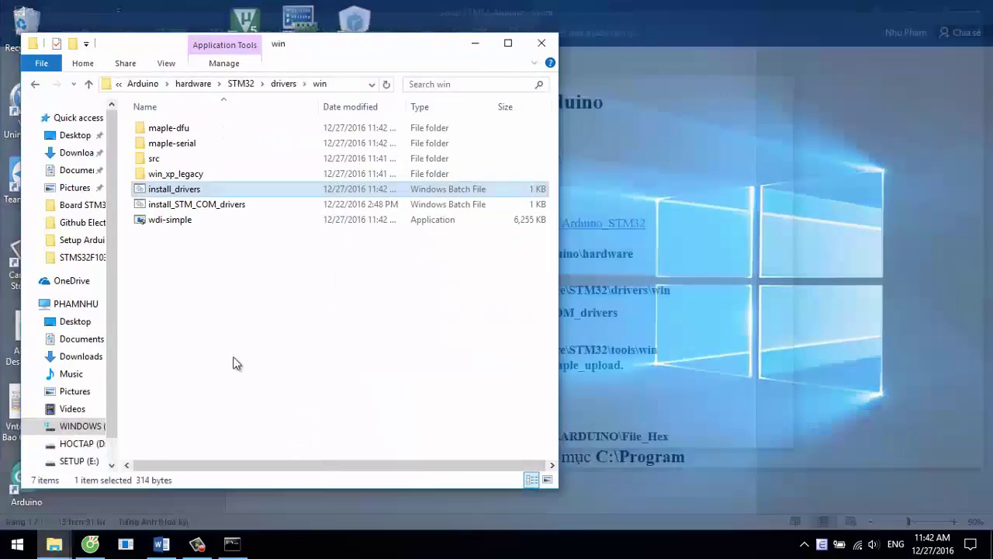
pyautogui.doubleClick(233, 204)
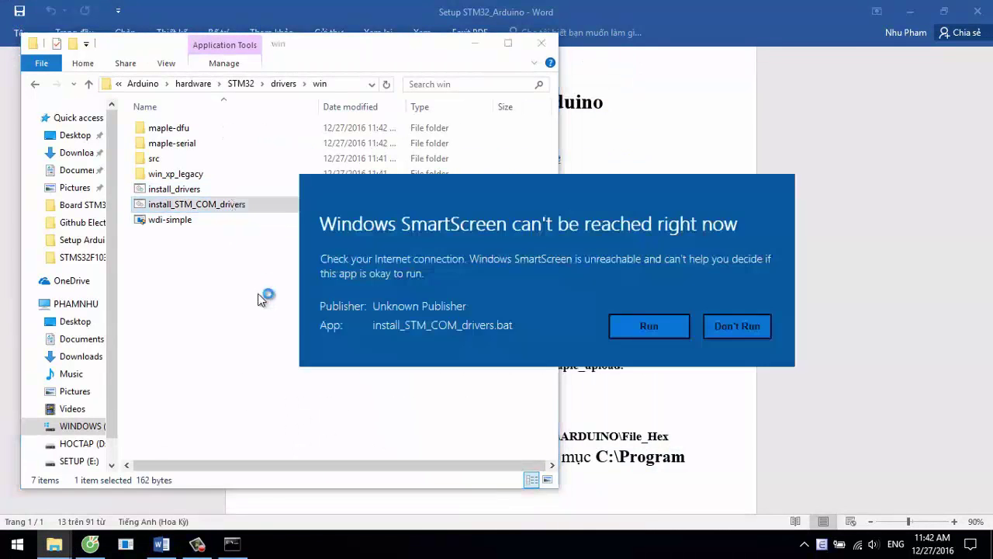
pyautogui.click(647, 325)
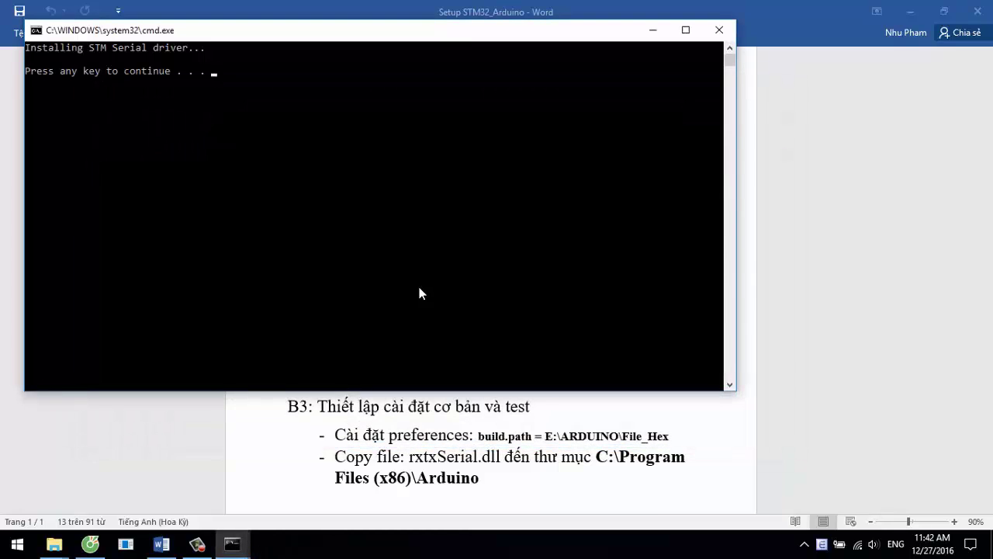
pyautogui.press('Return')
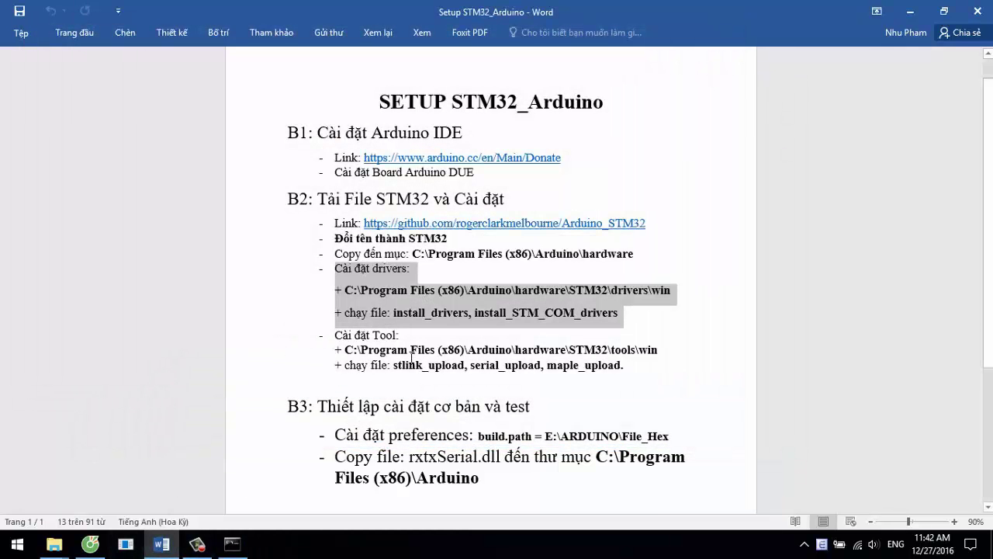
# Look up the tool instructions in the setup document and open the hardware\STM32\tools\win folder.
pyautogui.moveTo(335, 335); pyautogui.dragTo(644, 367)
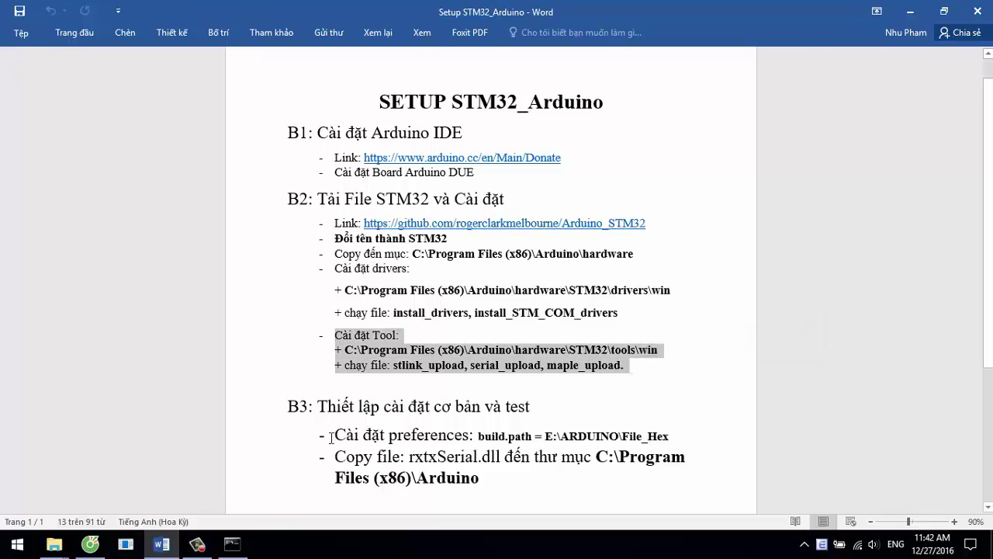
pyautogui.click(55, 544)
pyautogui.click(252, 477)
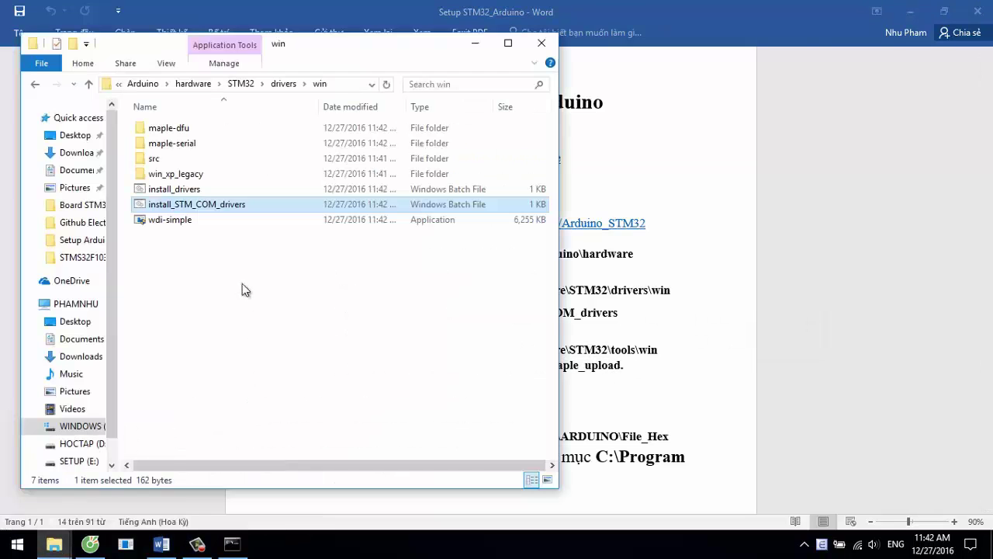
pyautogui.click(242, 284)
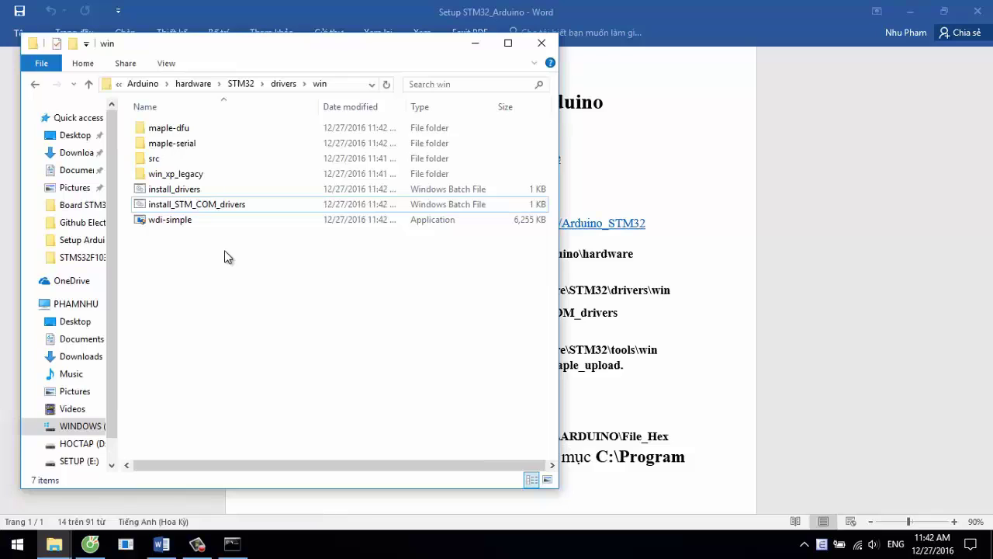
pyautogui.press('BackSpace')
pyautogui.press('BackSpace')
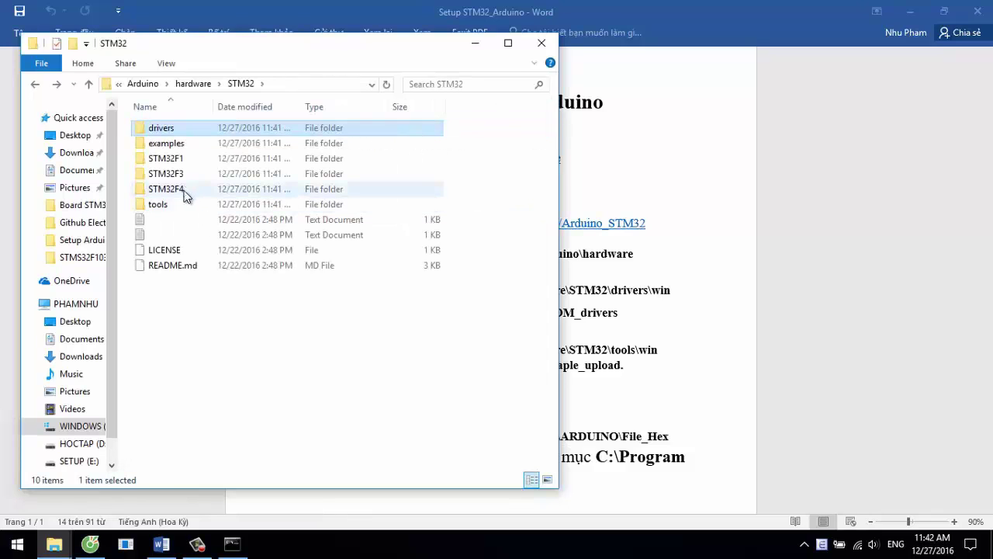
pyautogui.click(180, 203)
pyautogui.doubleClick(180, 203)
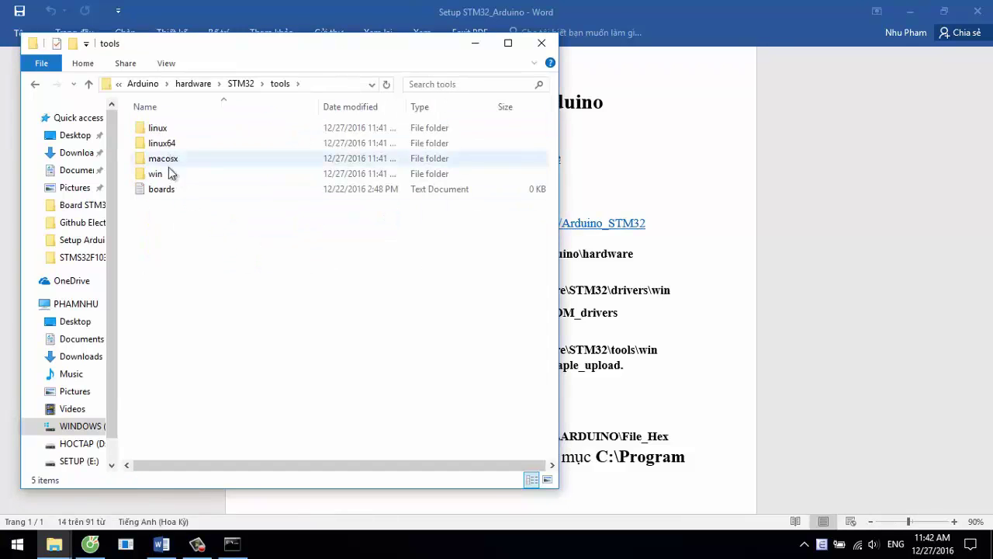
pyautogui.doubleClick(169, 174)
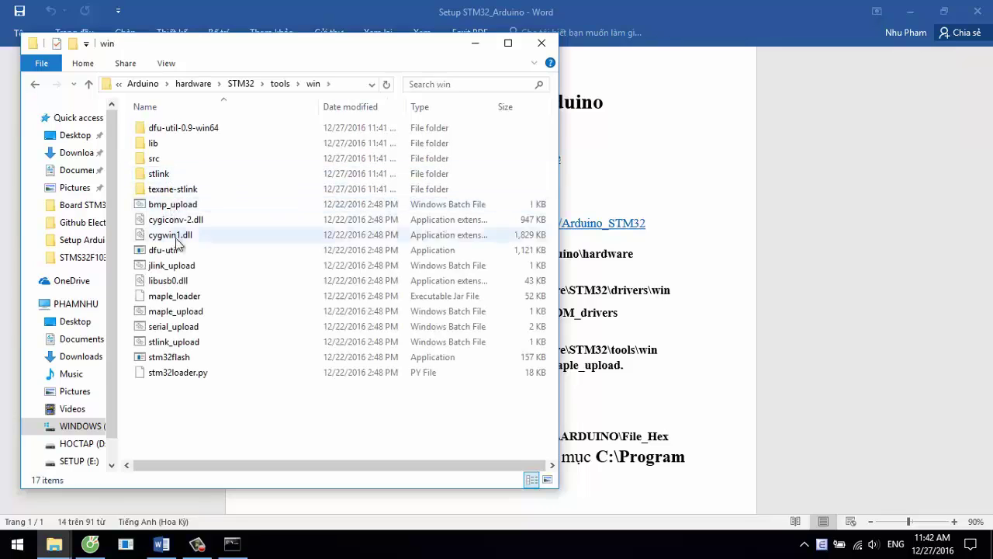
# Run the stlink_upload batch file in tools\win, allowing it through Windows SmartScreen.
pyautogui.click(168, 345)
pyautogui.doubleClick(169, 345)
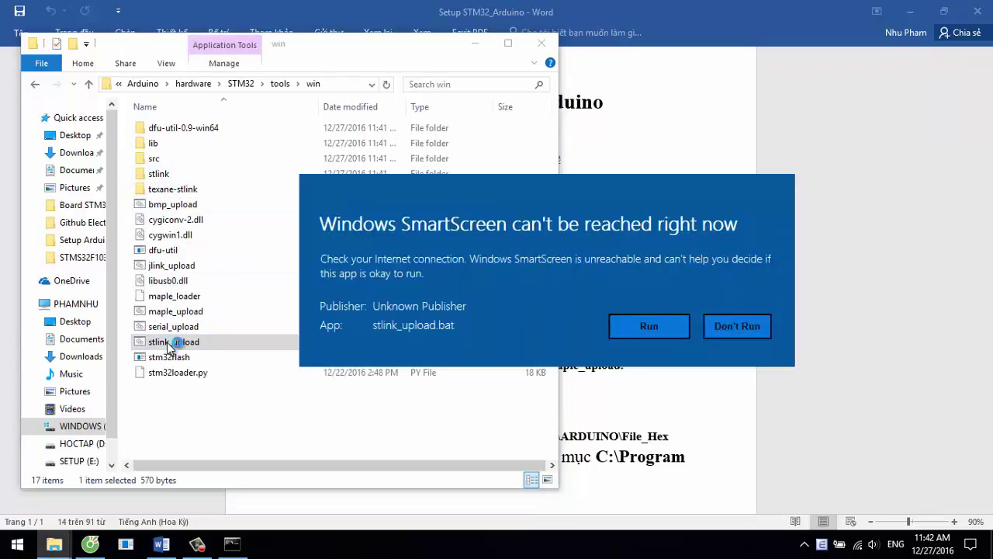
pyautogui.click(615, 332)
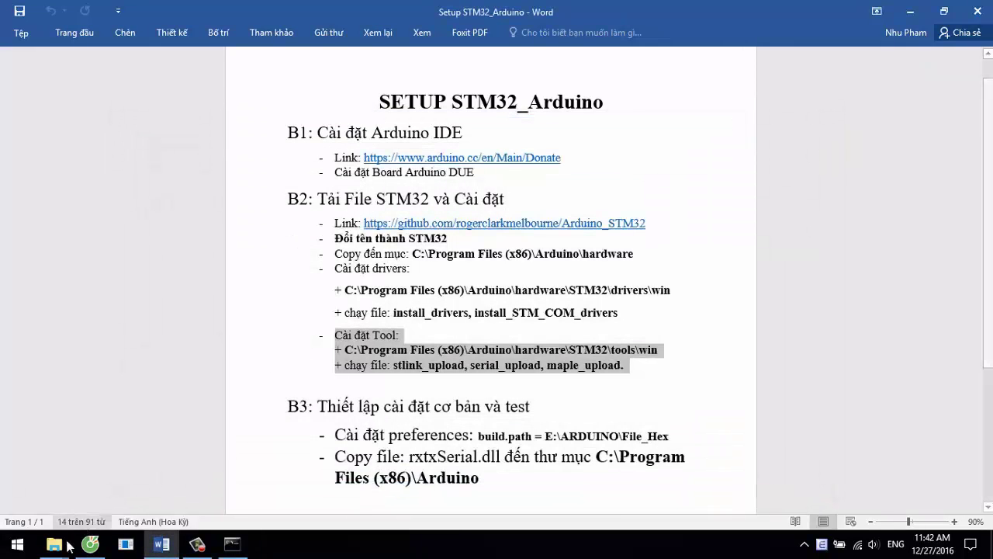
# Run the serial_upload batch file from tools\win and dismiss the waiting Maple driver installation console.
pyautogui.moveTo(54, 544)
pyautogui.click(250, 469)
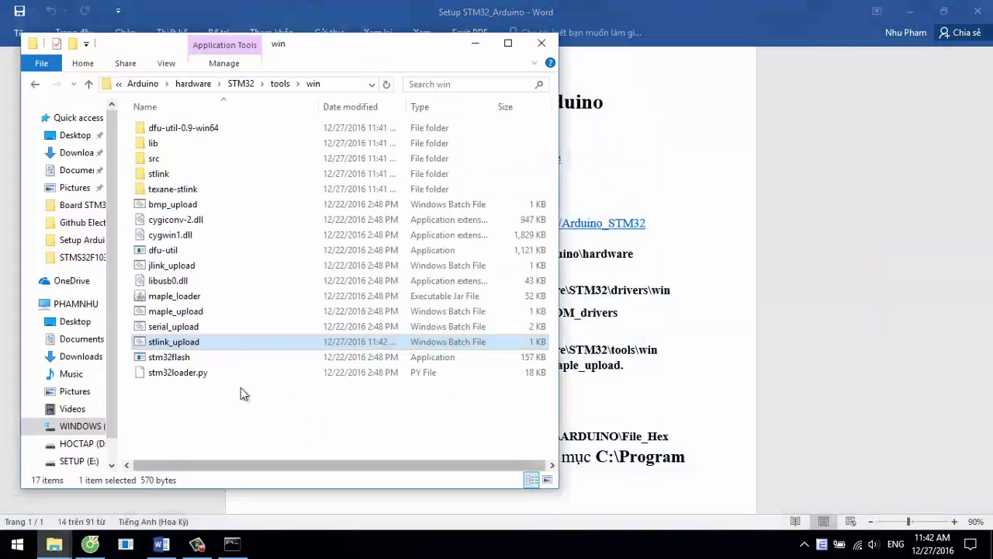
pyautogui.doubleClick(218, 329)
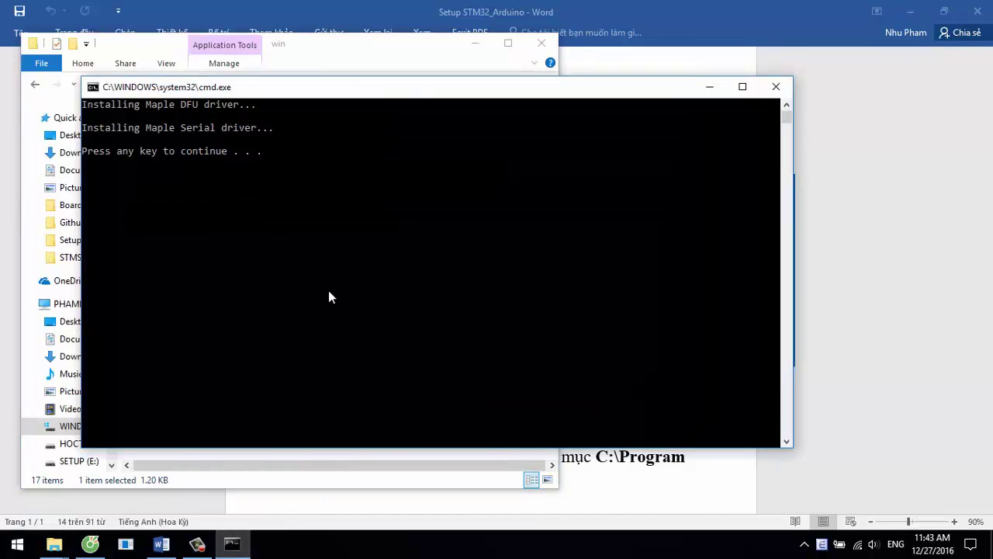
pyautogui.click(328, 292)
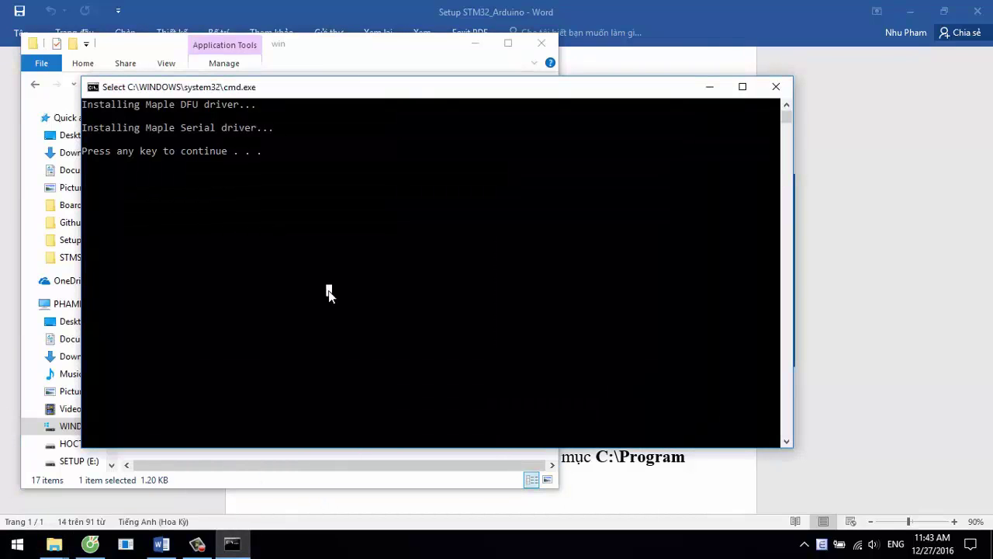
pyautogui.press('Return')
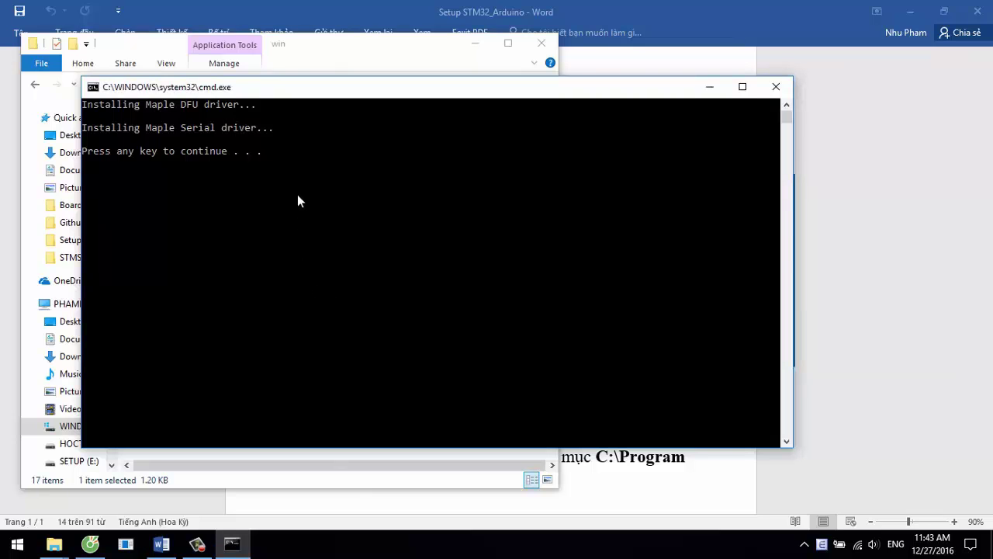
pyautogui.press('Return')
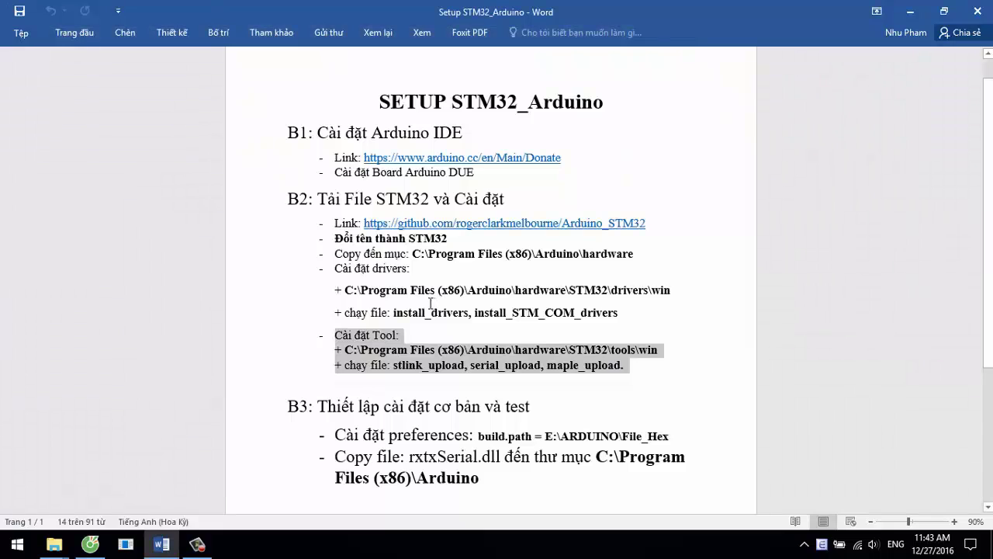
# Run the maple_upload batch file from tools\win, allowing it through Windows SmartScreen.
pyautogui.click(54, 543)
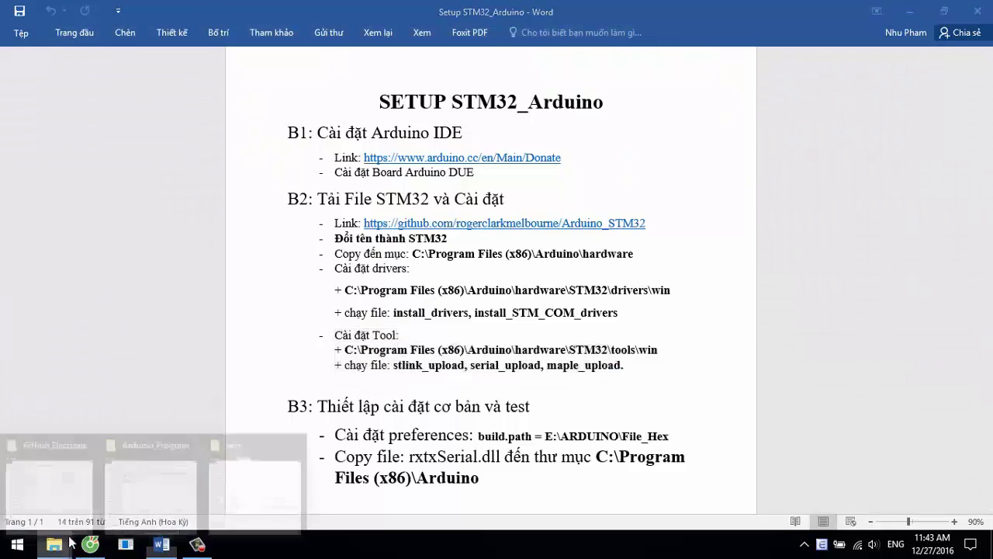
pyautogui.click(231, 473)
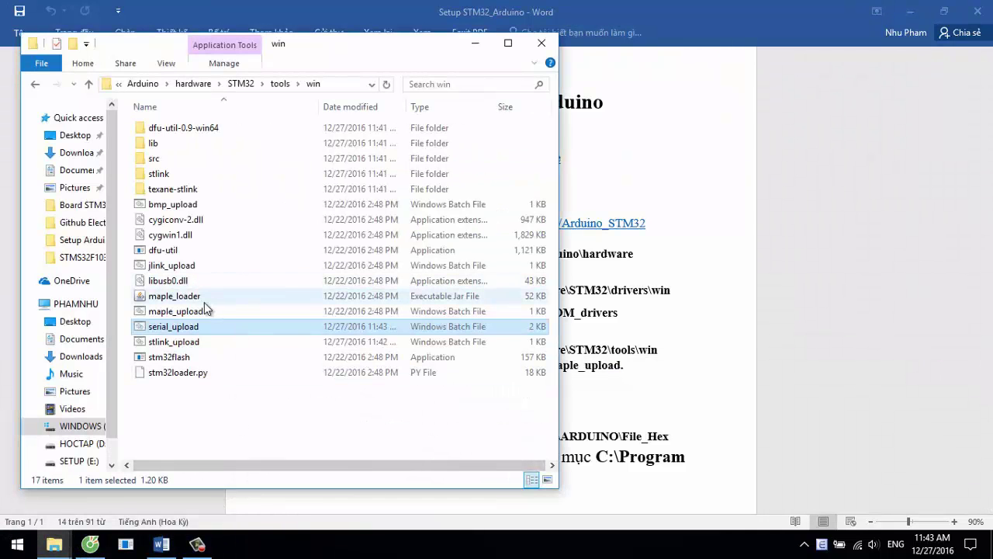
pyautogui.click(205, 311)
pyautogui.doubleClick(205, 311)
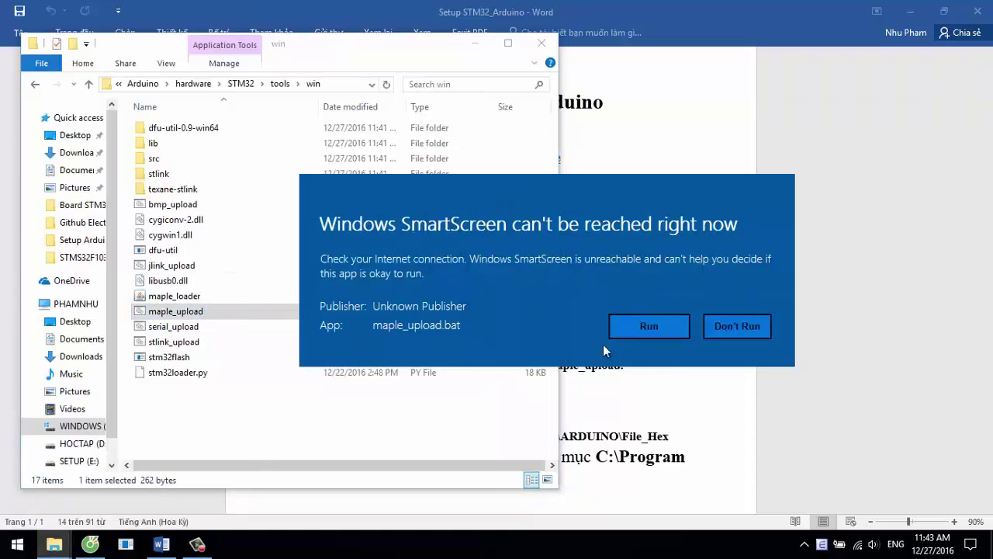
pyautogui.click(649, 326)
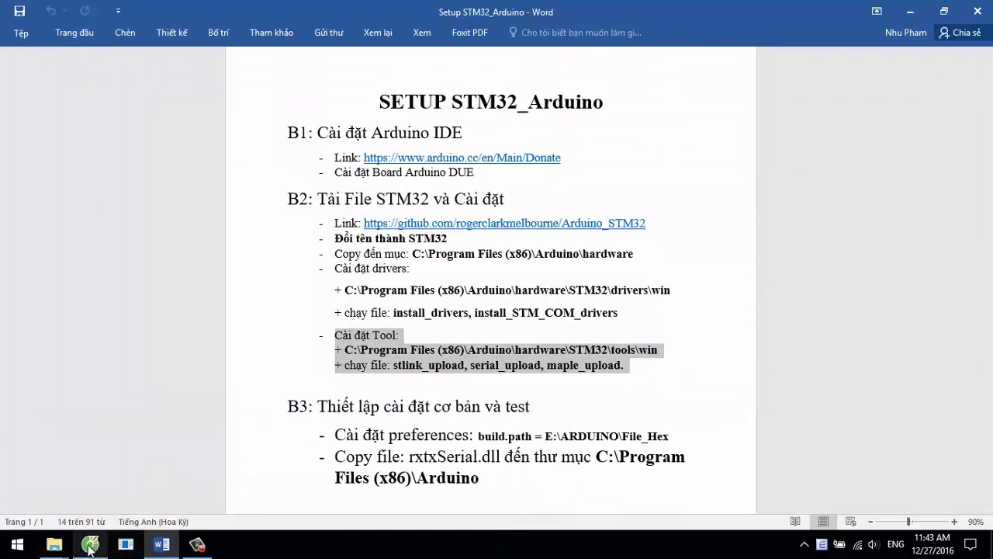
# Run the bmp_upload batch file from tools\win, allowing it through Windows SmartScreen.
pyautogui.moveTo(53, 546)
pyautogui.click(243, 469)
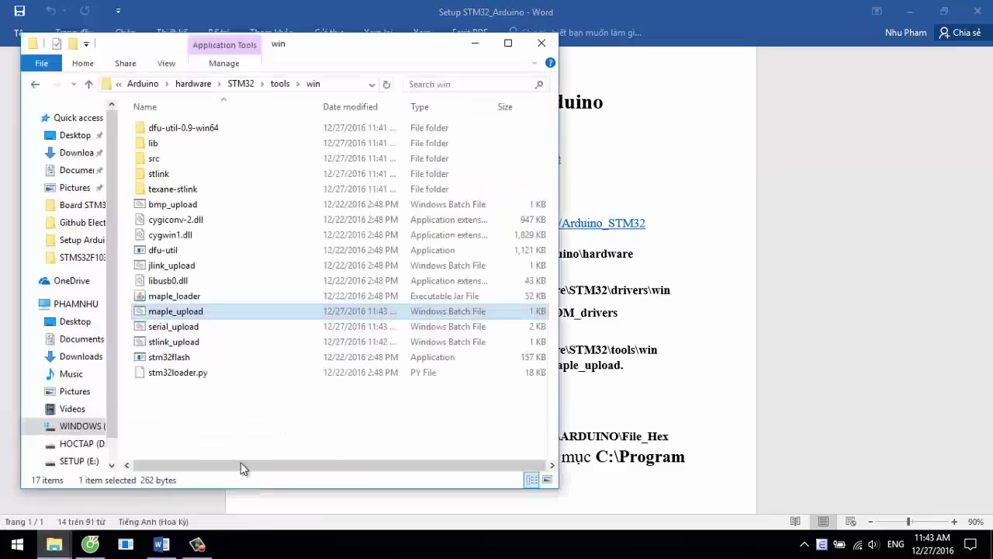
pyautogui.doubleClick(174, 204)
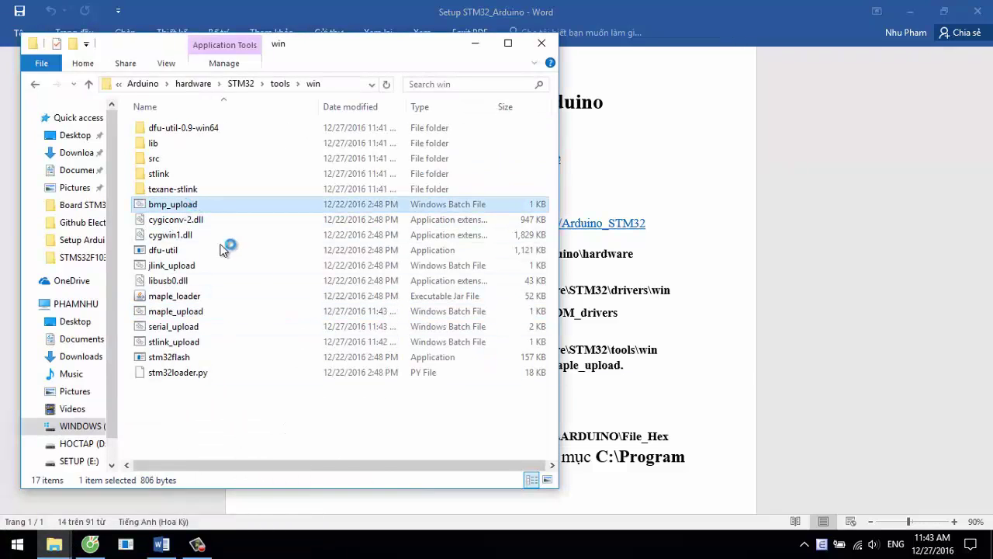
pyautogui.click(653, 331)
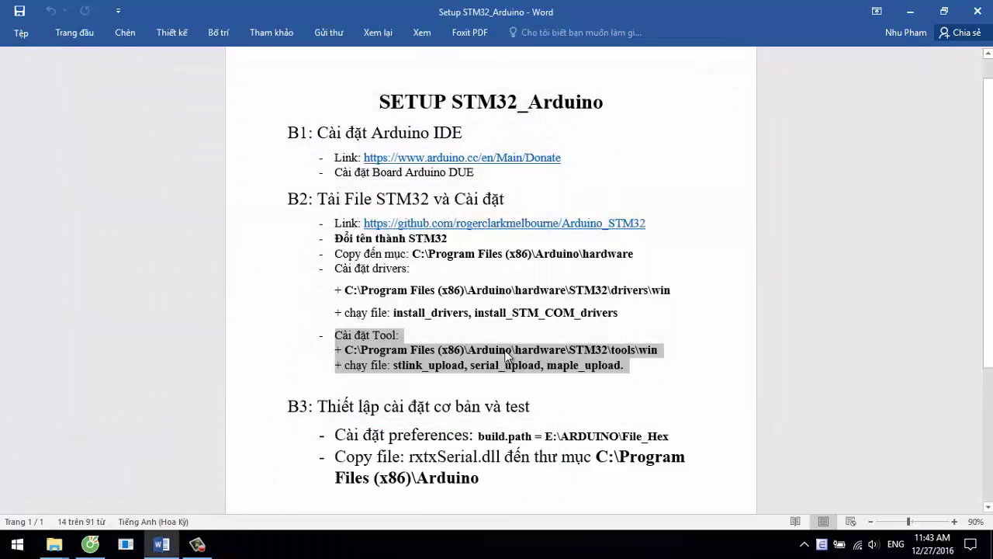
# Highlight the B3 heading in the setup guide, followed by its preferences line containing the build.path setting.
pyautogui.click(481, 396)
pyautogui.scroll(-1, 481, 396)
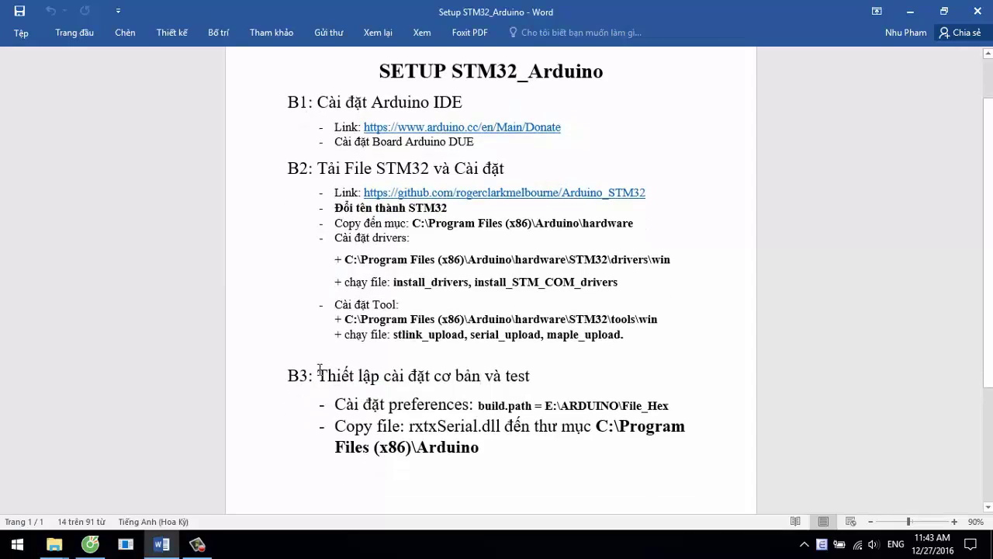
pyautogui.moveTo(317, 375); pyautogui.dragTo(532, 377)
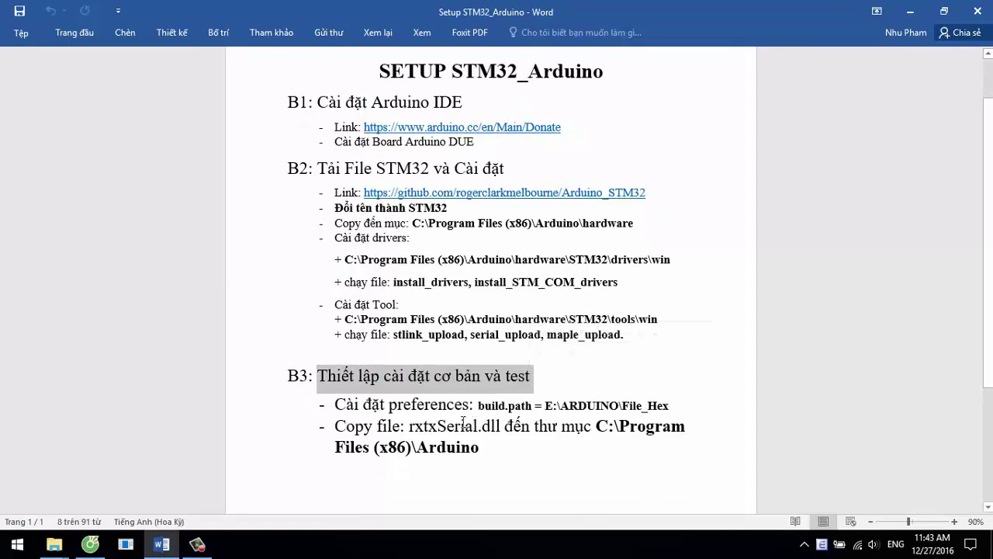
pyautogui.moveTo(333, 405); pyautogui.dragTo(665, 412)
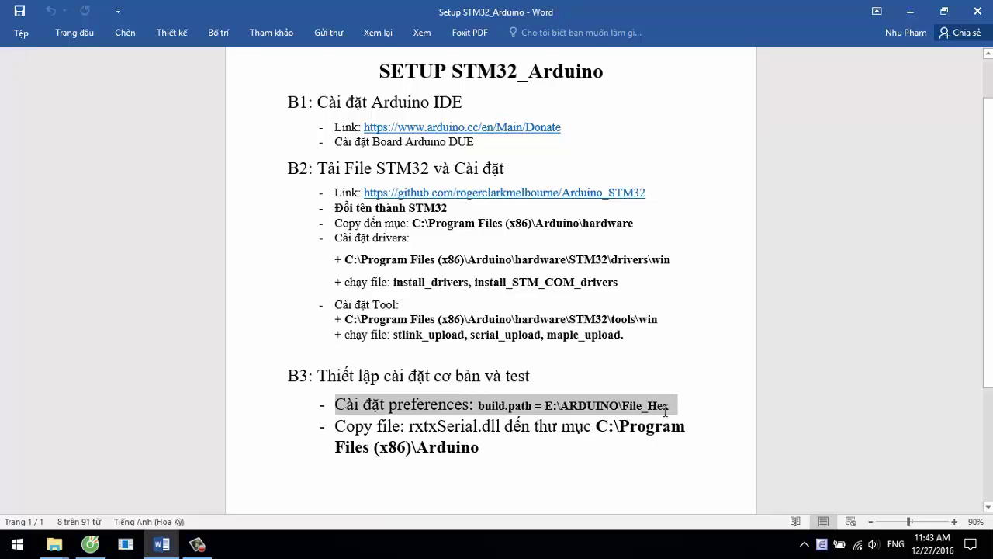
# Switch to File Explorer and open the preferences text file from the Setup Arduino_STM32 folder.
pyautogui.moveTo(54, 543)
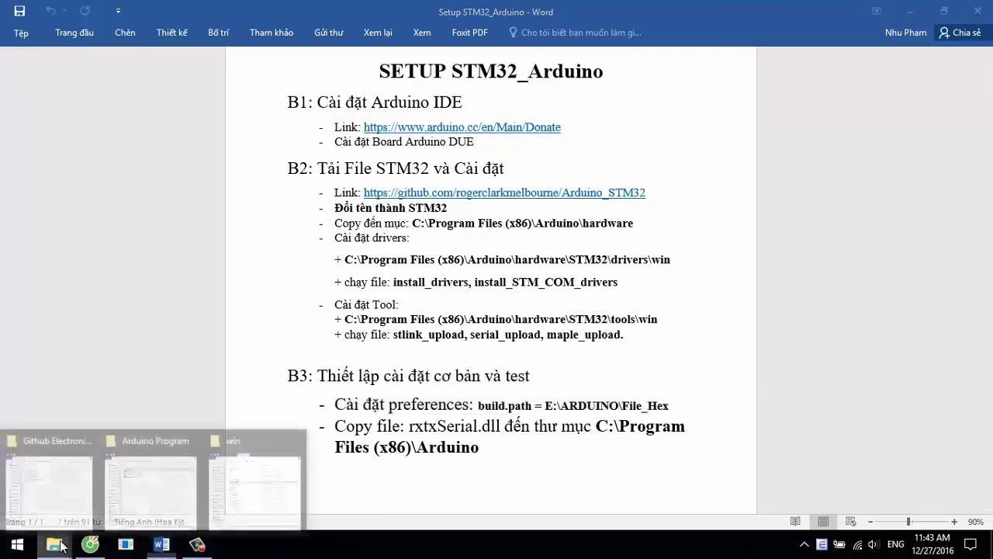
pyautogui.moveTo(250, 493)
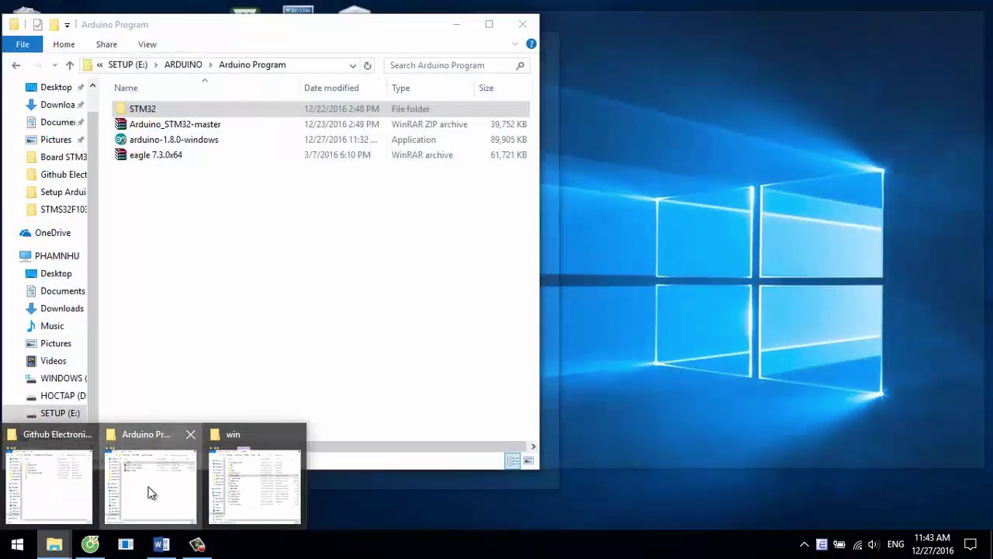
pyautogui.click(151, 491)
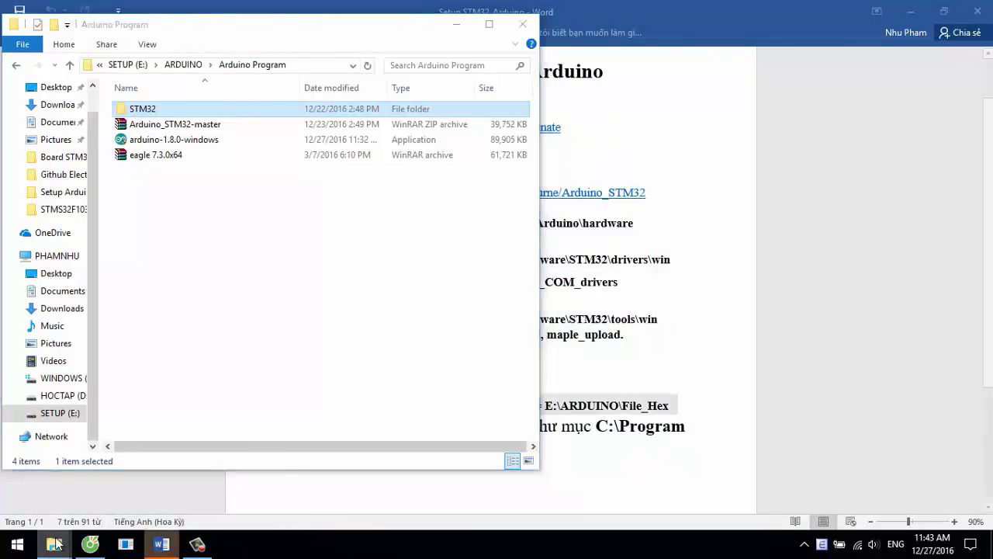
pyautogui.moveTo(54, 544)
pyautogui.click(73, 474)
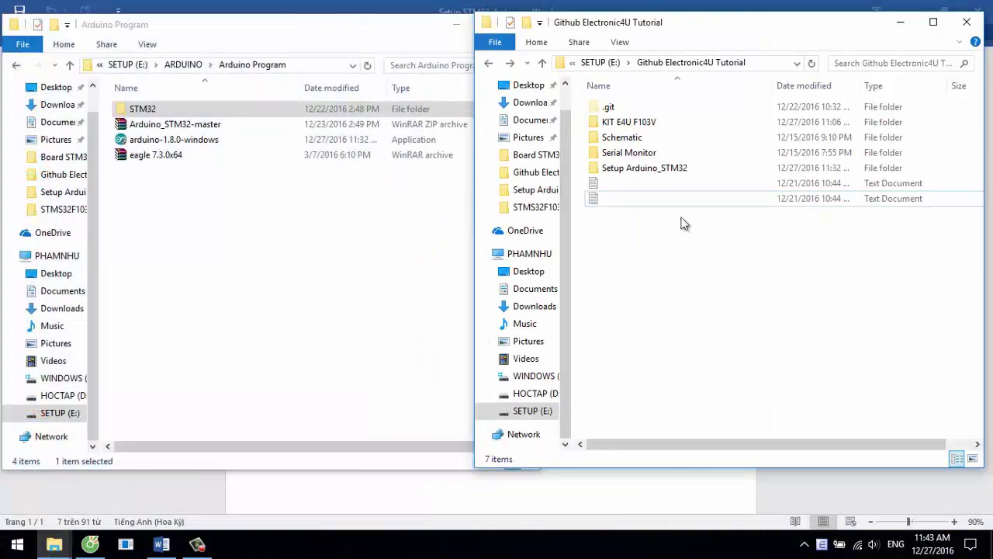
pyautogui.doubleClick(660, 169)
pyautogui.doubleClick(649, 106)
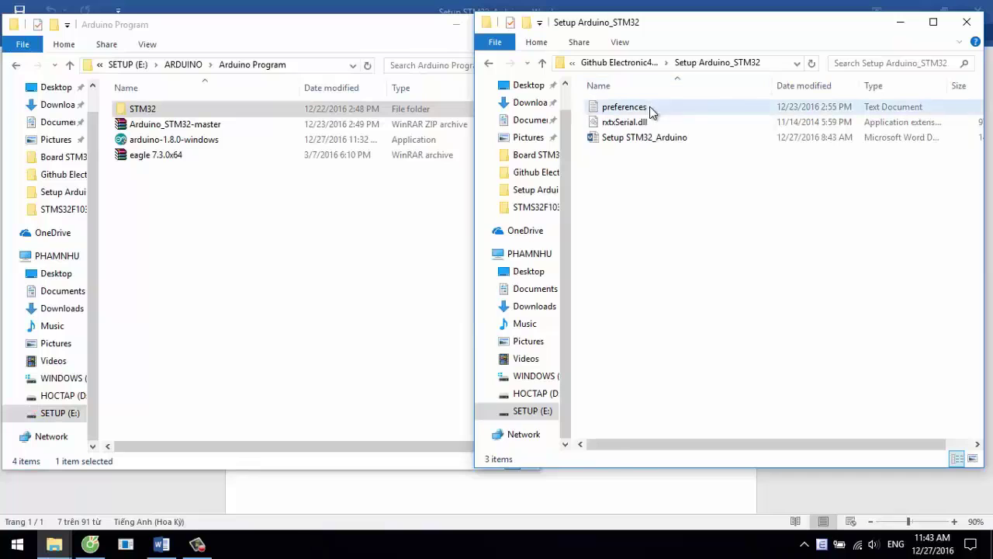
# Copy the build.path line and add the note "P/s: cac ban phai tao thu muc theo duong dan nay truoc do." below it.
pyautogui.moveTo(420, 109); pyautogui.dragTo(215, 116)
pyautogui.hotkey('ctrl', 'c')
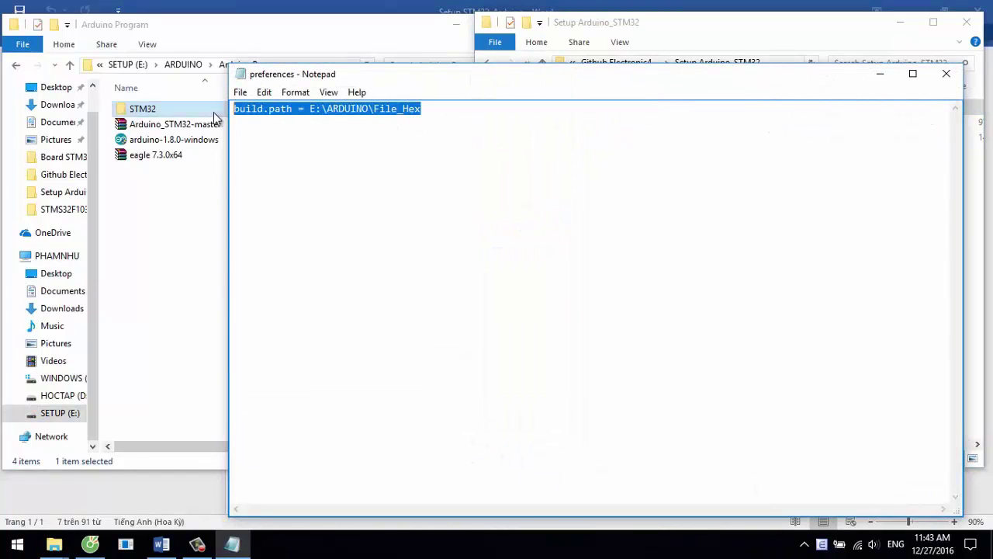
pyautogui.click(479, 118)
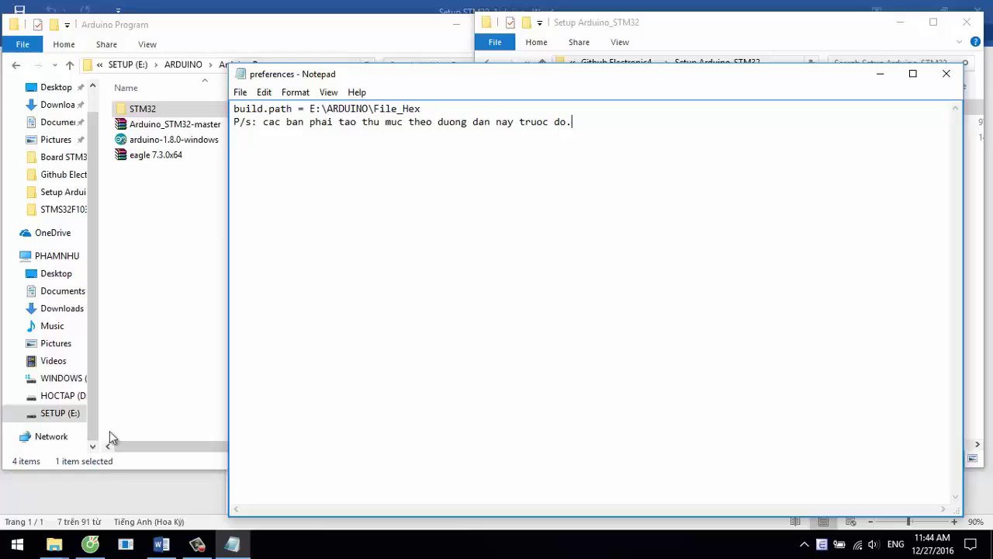
# Launch the Arduino IDE and open the folder holding its preferences.txt from the Preferences dialog.
pyautogui.click(64, 546)
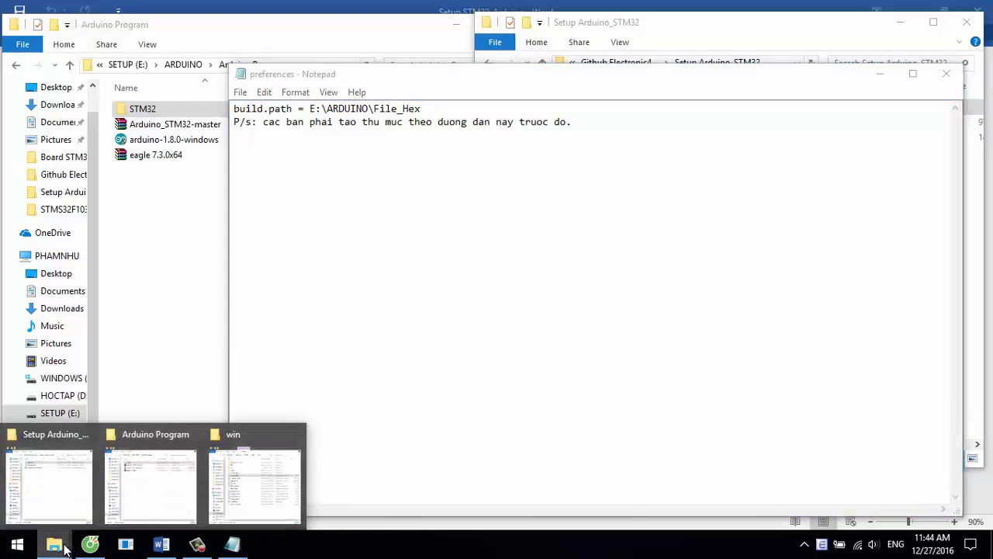
pyautogui.click(17, 544)
pyautogui.click(93, 122)
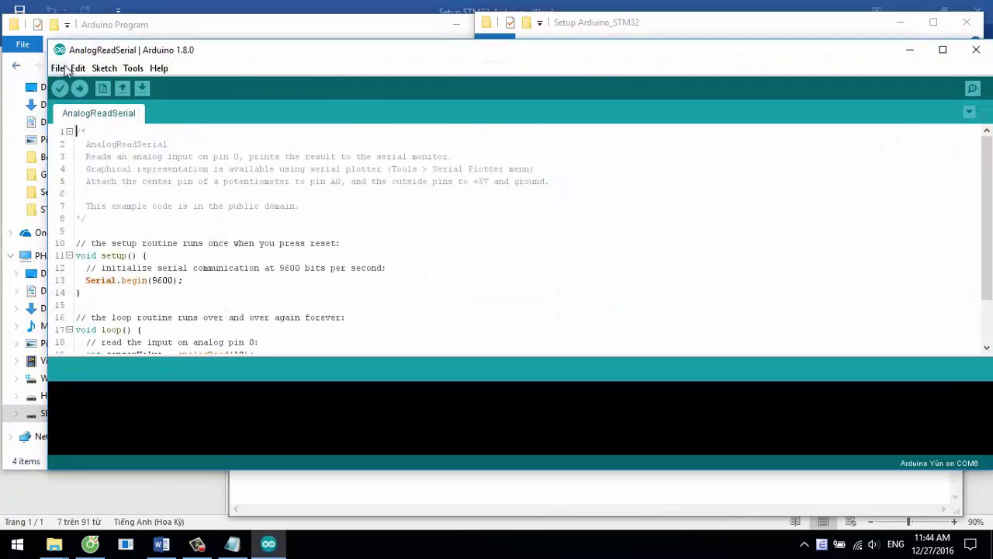
pyautogui.click(58, 68)
pyautogui.click(105, 262)
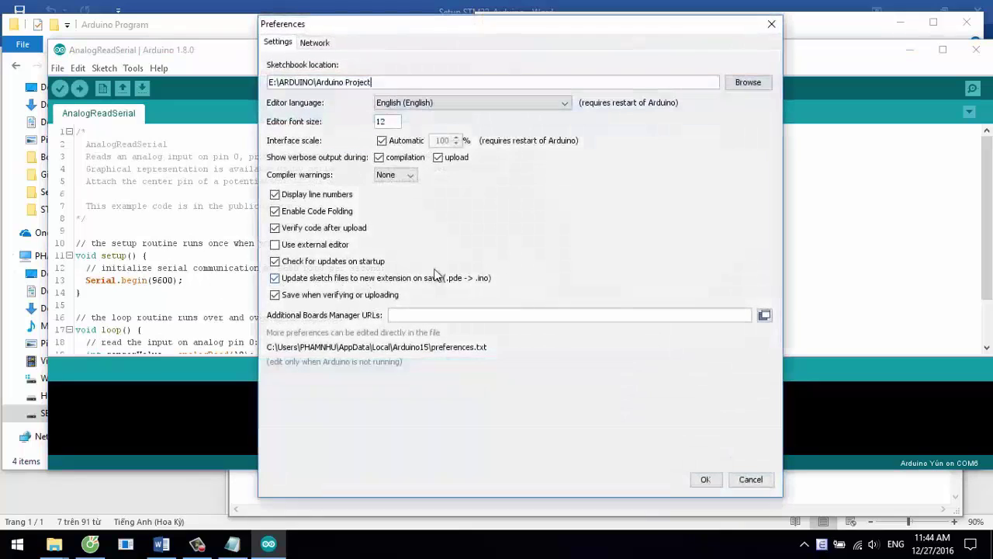
pyautogui.click(314, 348)
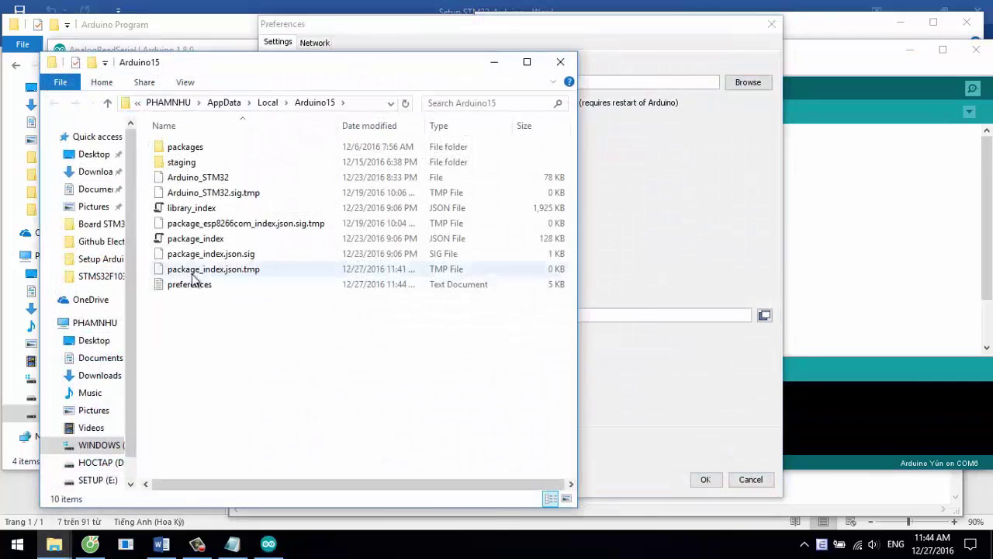
# Append the line build.path = E:\ARDUINO\File_Hex to preferences.txt in Notepad++, save the file and close the editor.
pyautogui.click(194, 285)
pyautogui.rightClick(193, 285)
pyautogui.click(249, 210)
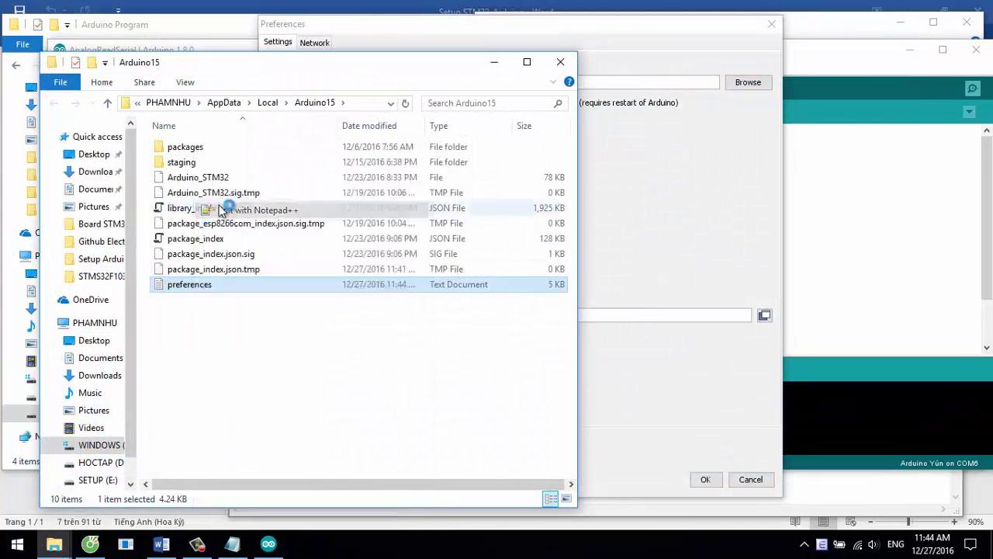
pyautogui.moveTo(986, 122); pyautogui.dragTo(982, 423)
pyautogui.click(290, 494)
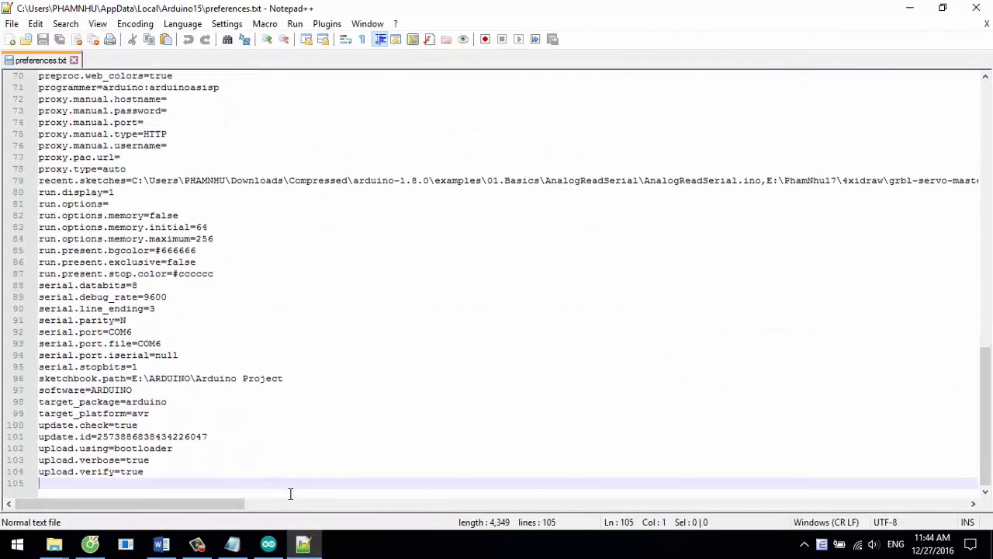
pyautogui.hotkey('ctrl', 'v')
pyautogui.hotkey('ctrl', 's')
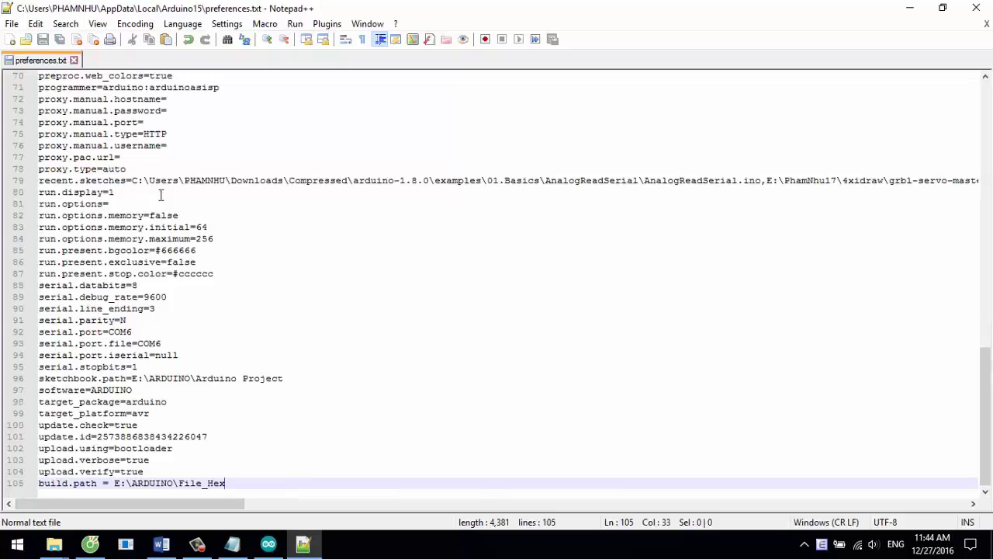
pyautogui.click(74, 60)
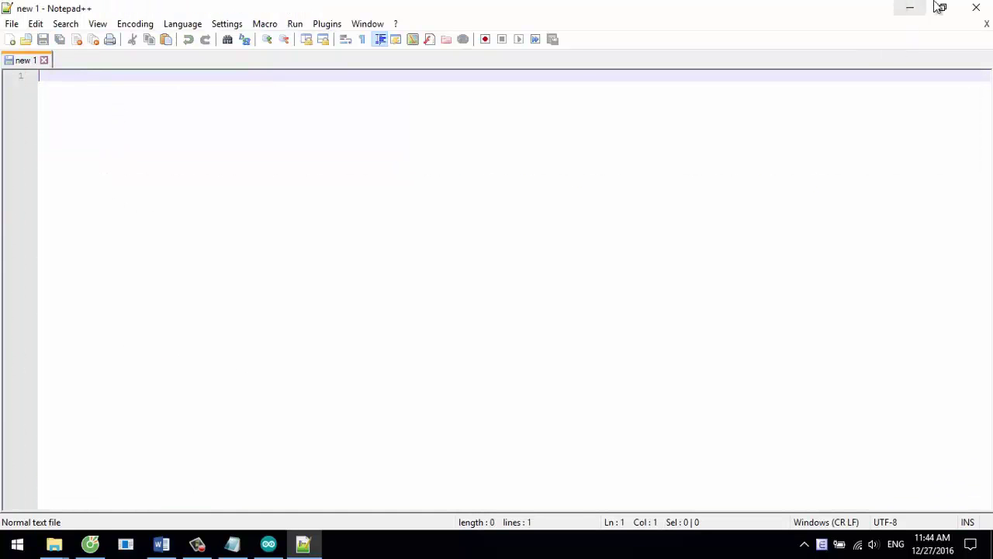
pyautogui.click(976, 8)
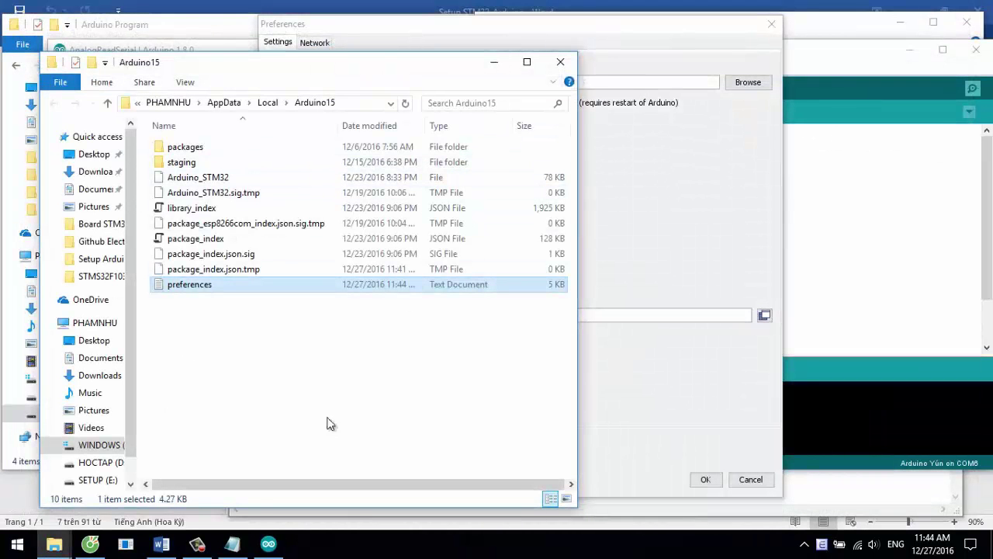
# Close the Arduino Preferences dialog and exit the Arduino IDE.
pyautogui.click(267, 544)
pyautogui.click(772, 25)
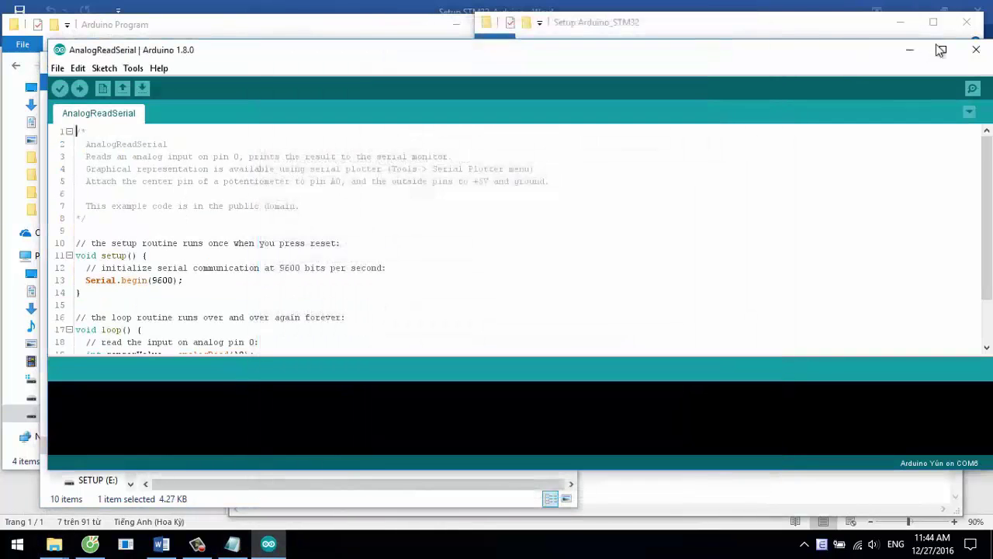
pyautogui.click(976, 49)
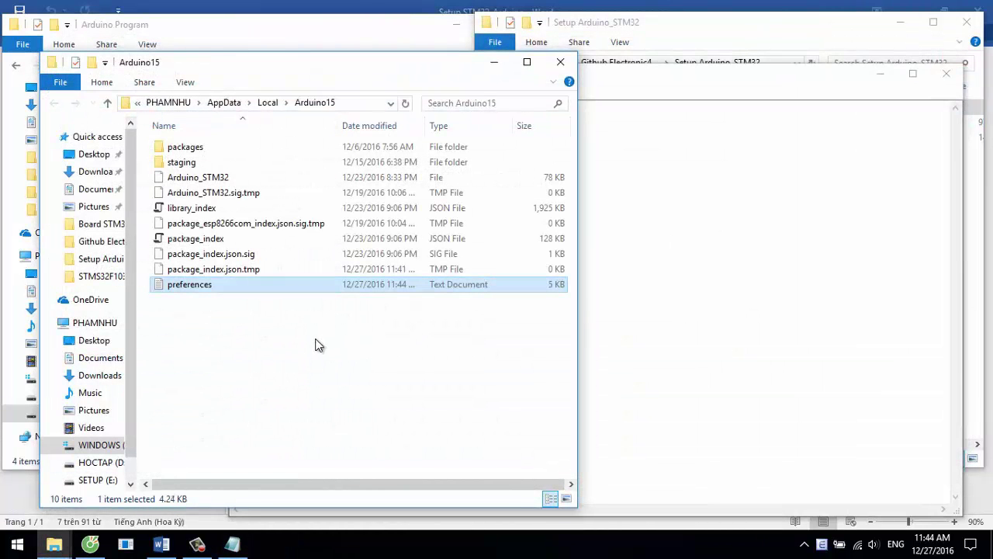
pyautogui.click(309, 338)
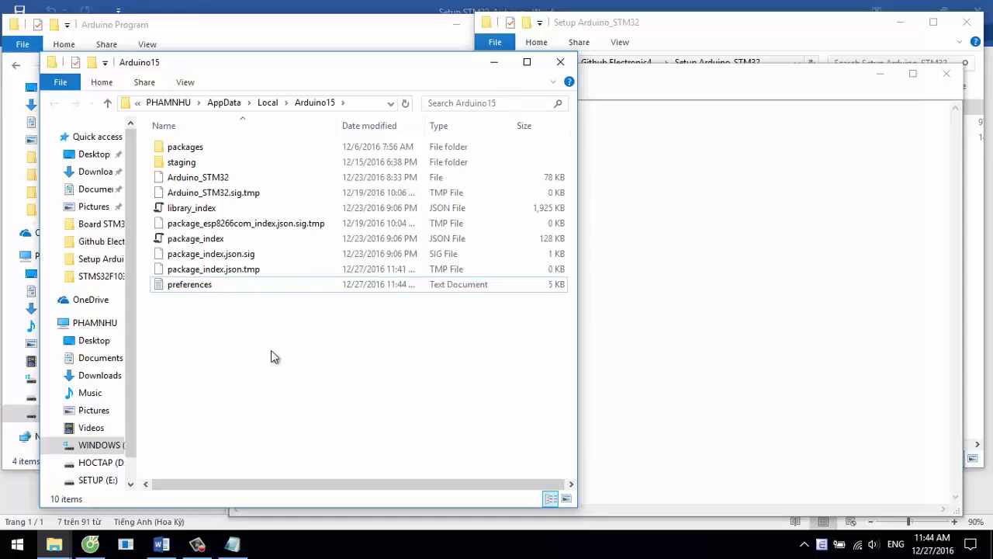
# Put away the Arduino15 folder window and close the preferences note in Notepad, saving its changes.
pyautogui.click(560, 62)
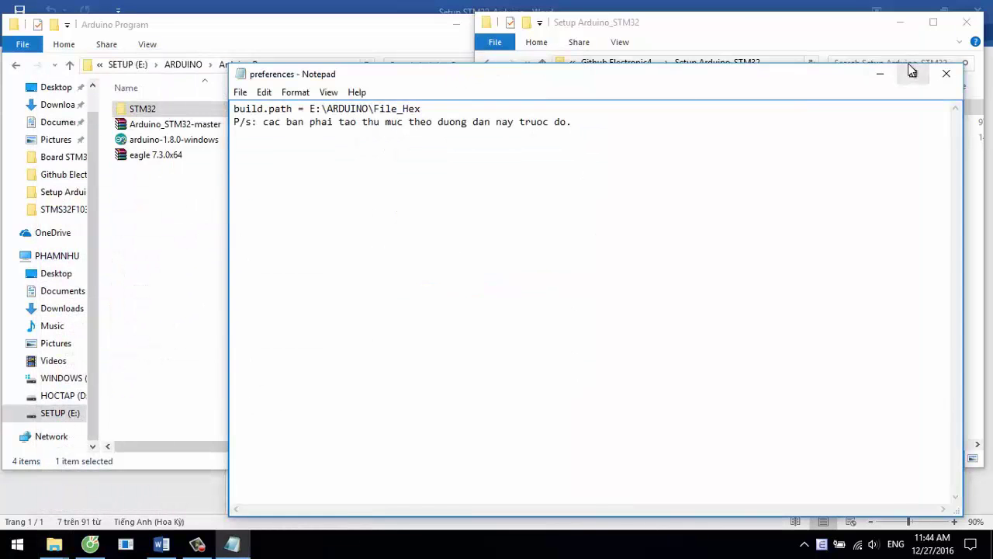
pyautogui.click(946, 73)
pyautogui.click(479, 288)
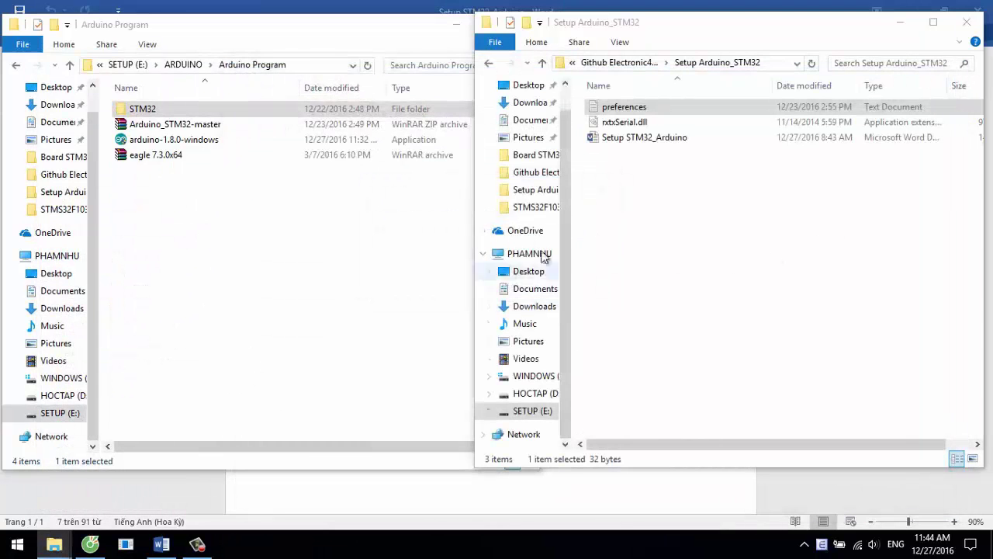
# Return to the setup guide in Word and highlight the instruction for copying rxtxSerial.dll.
pyautogui.click(162, 544)
pyautogui.click(569, 361)
pyautogui.scroll(-1, 455, 427)
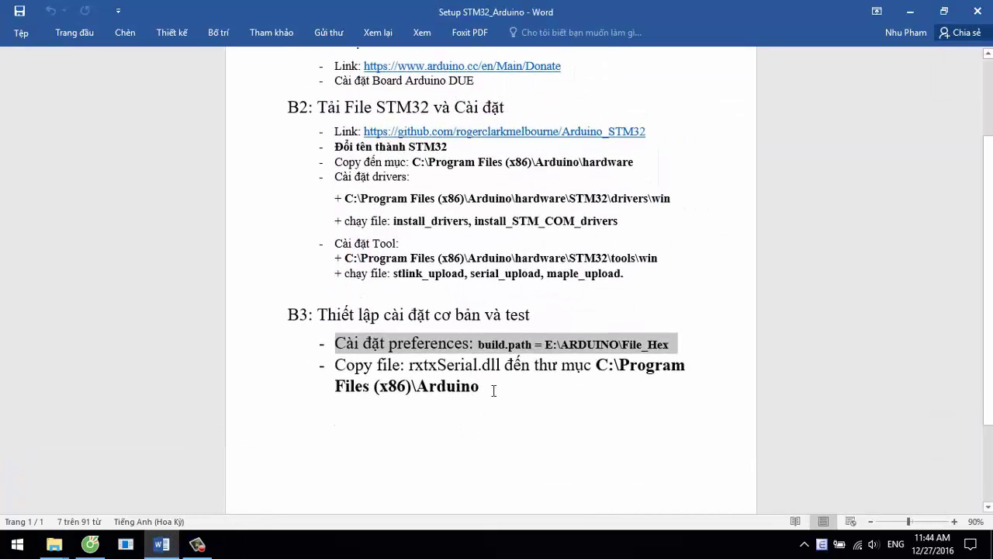
pyautogui.moveTo(493, 391); pyautogui.dragTo(334, 362)
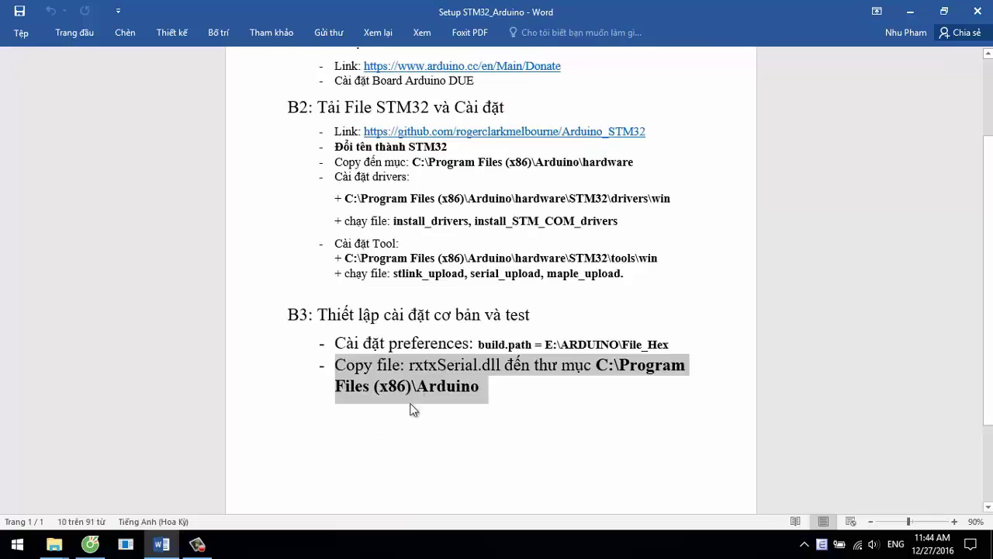
# Copy the rxtxSerial.dll file from the Setup Arduino_STM32 folder.
pyautogui.moveTo(53, 544)
pyautogui.moveTo(217, 485)
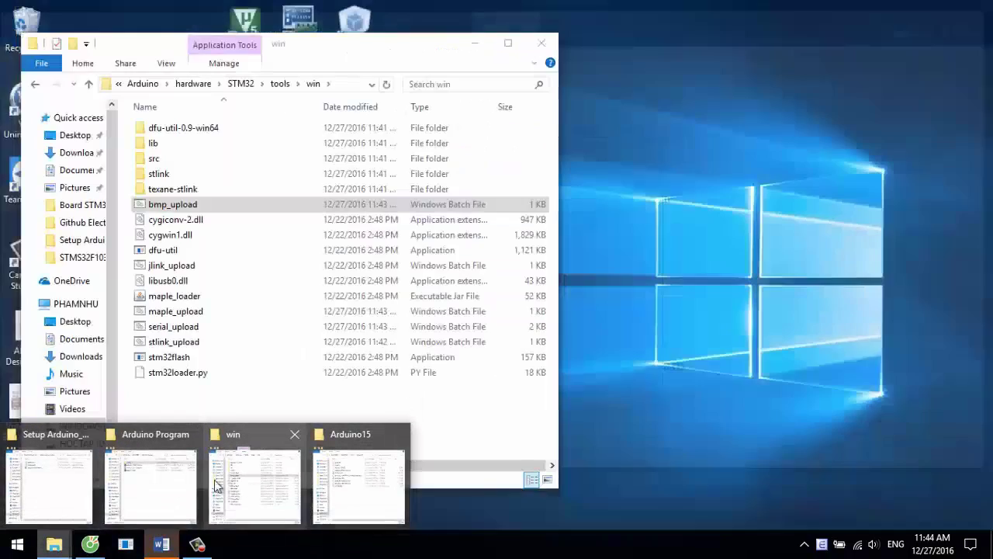
pyautogui.click(66, 478)
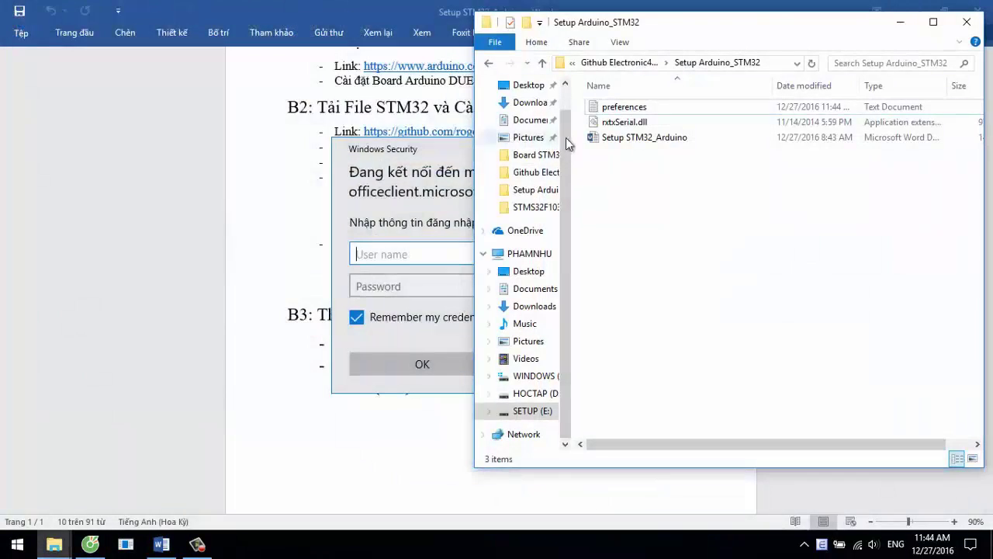
pyautogui.click(625, 124)
pyautogui.rightClick(625, 126)
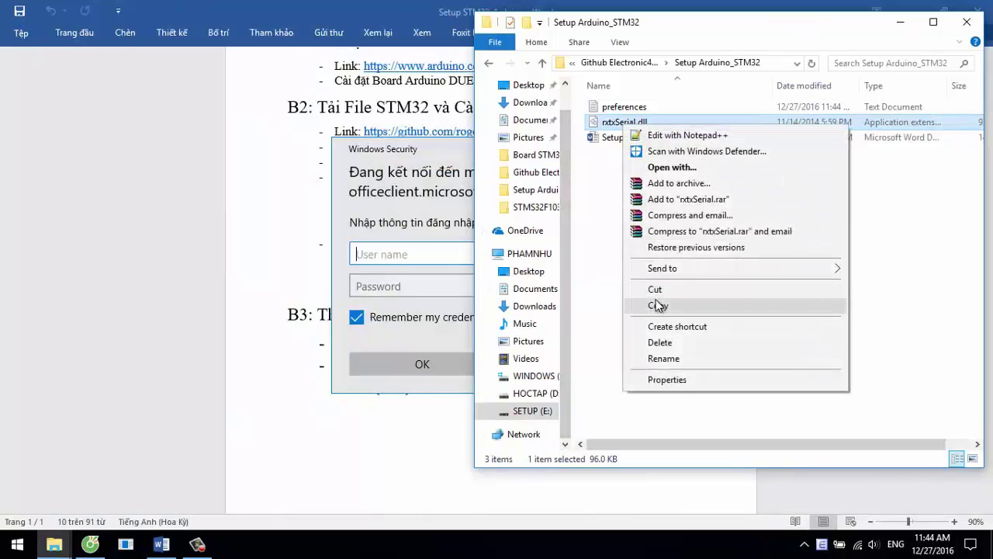
pyautogui.click(656, 306)
# Paste rxtxSerial.dll into C:\Program Files (x86)\Arduino, granting administrator permission for the copy.
pyautogui.moveTo(53, 549)
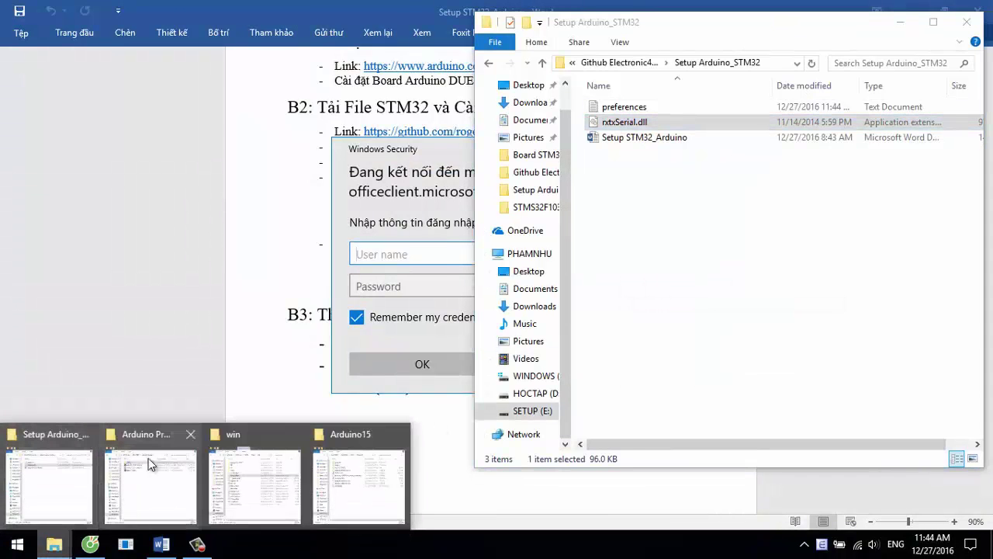
pyautogui.click(148, 458)
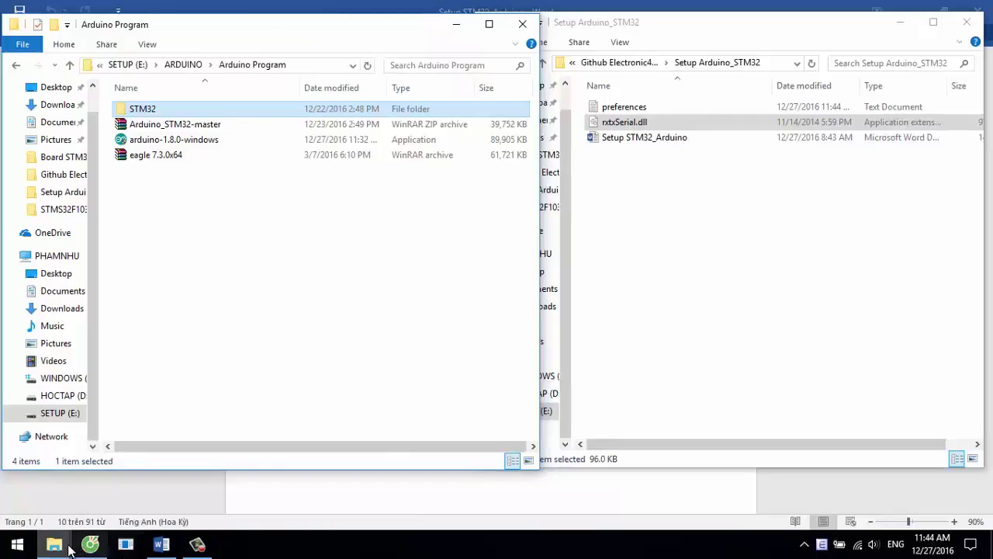
pyautogui.moveTo(249, 500)
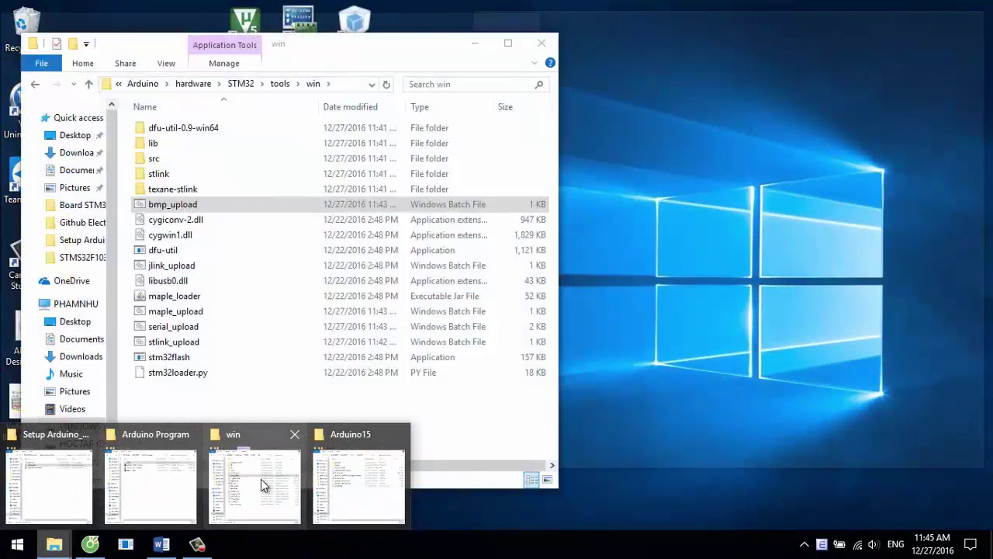
pyautogui.click(261, 485)
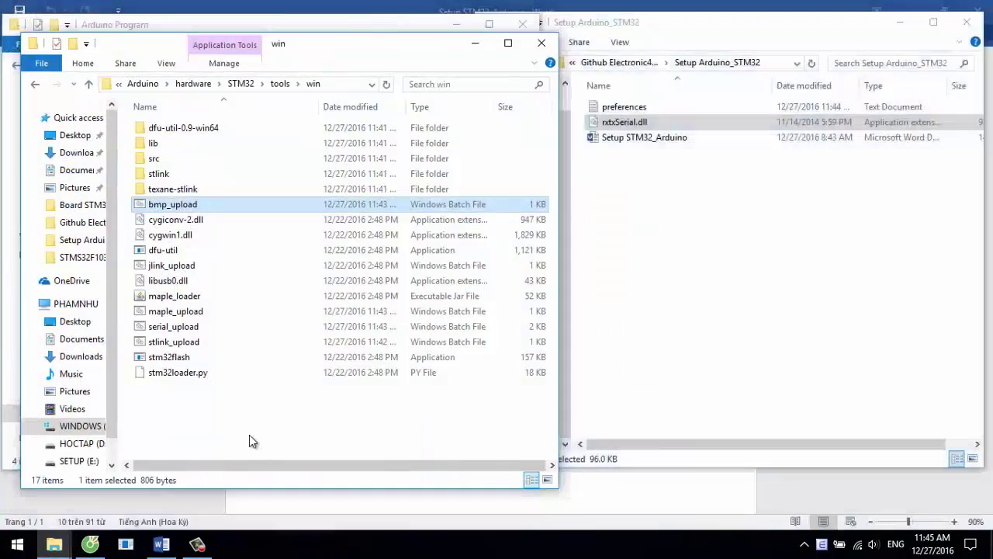
pyautogui.hotkey('alt', 'Up')
pyautogui.hotkey('alt', 'Up')
pyautogui.hotkey('alt', 'Up')
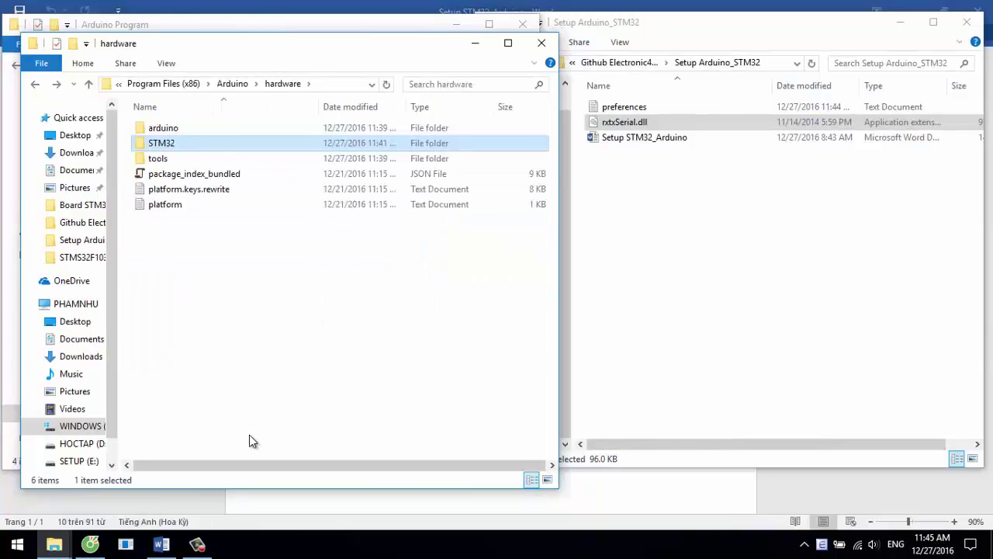
pyautogui.hotkey('alt', 'Up')
pyautogui.rightClick(249, 435)
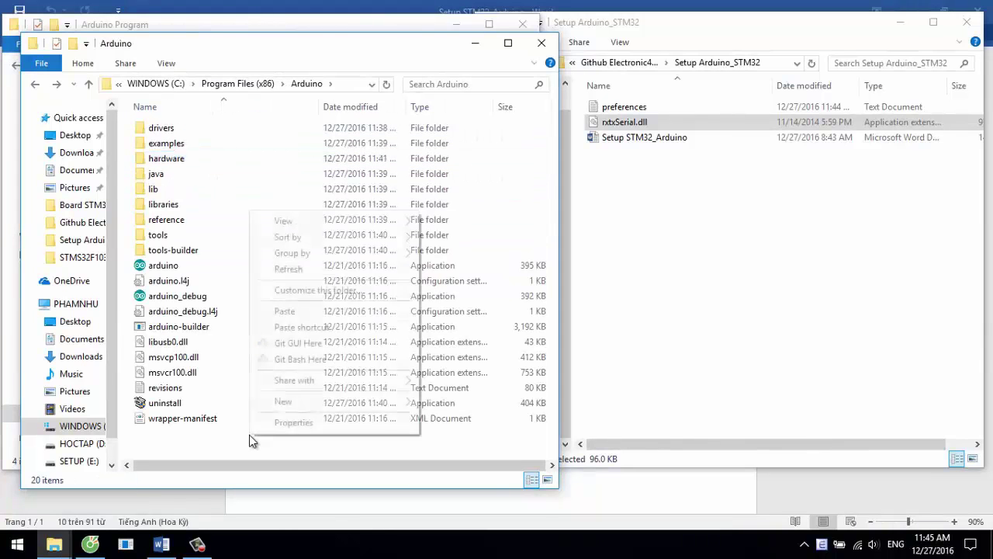
pyautogui.click(308, 310)
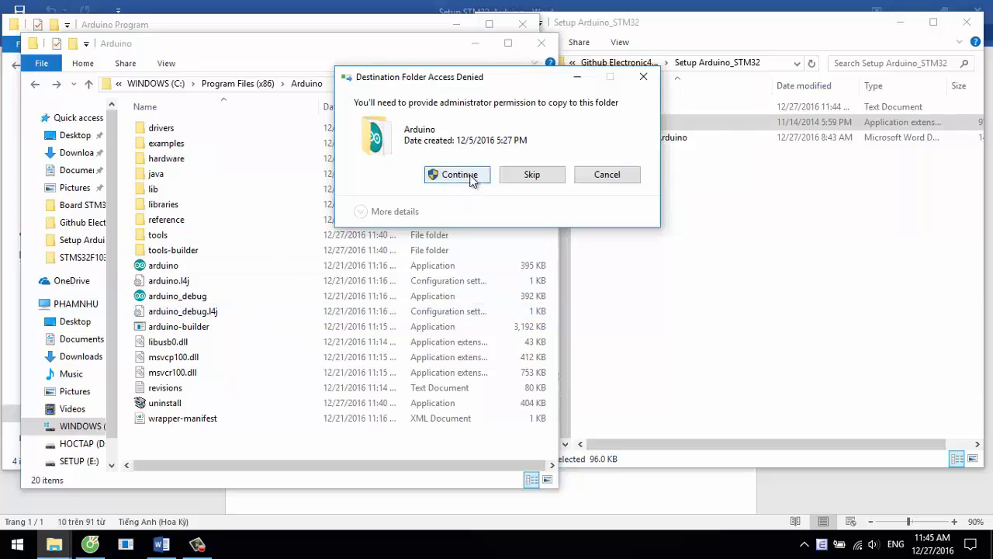
pyautogui.click(470, 176)
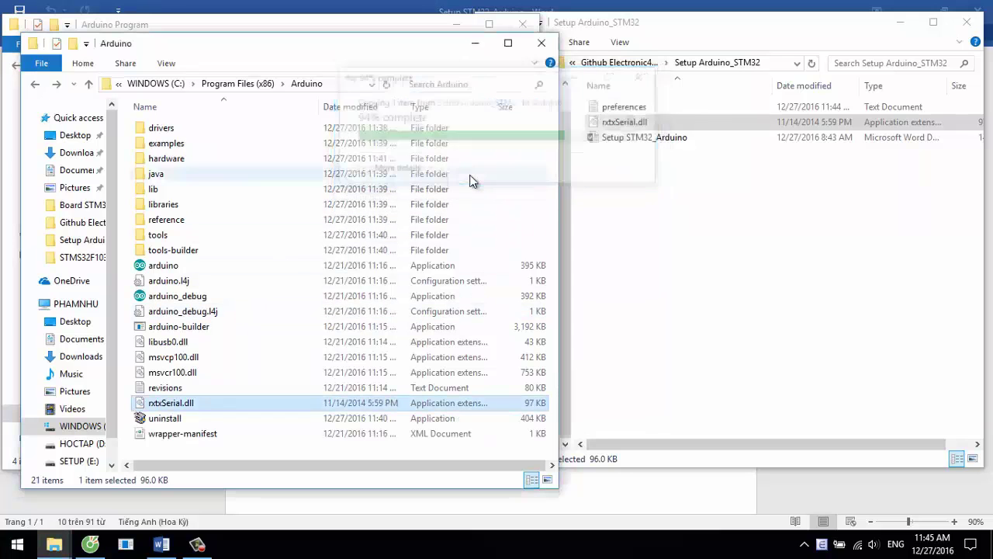
# Close the Arduino, Arduino Program and Setup Arduino_STM32 folder windows, dismiss the Windows Security prompt and close the Word setup guide.
pyautogui.click(542, 43)
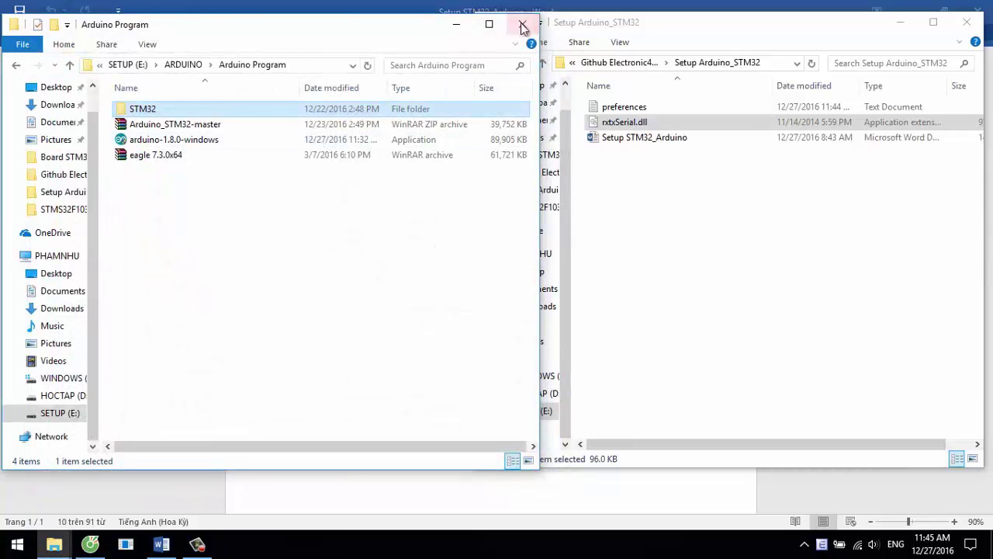
pyautogui.click(523, 27)
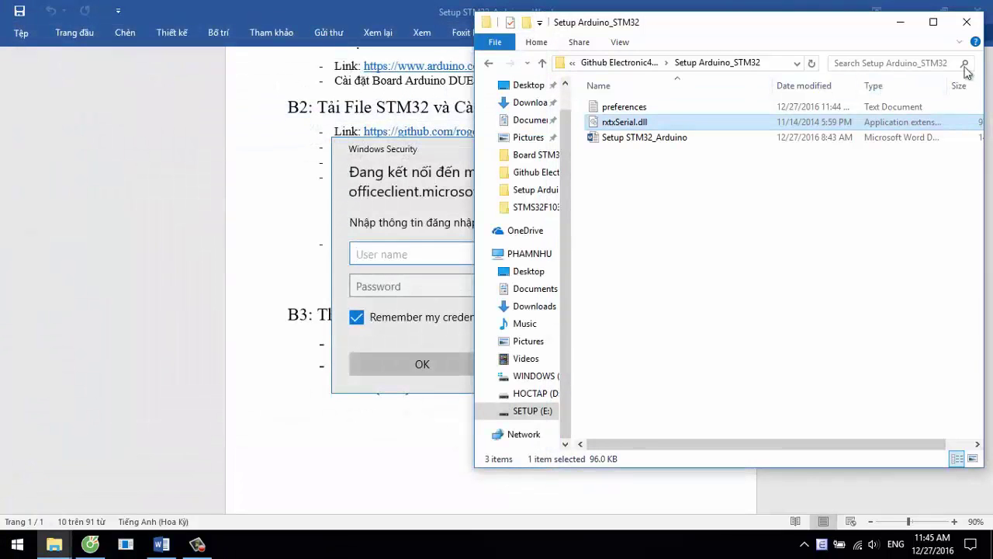
pyautogui.click(966, 23)
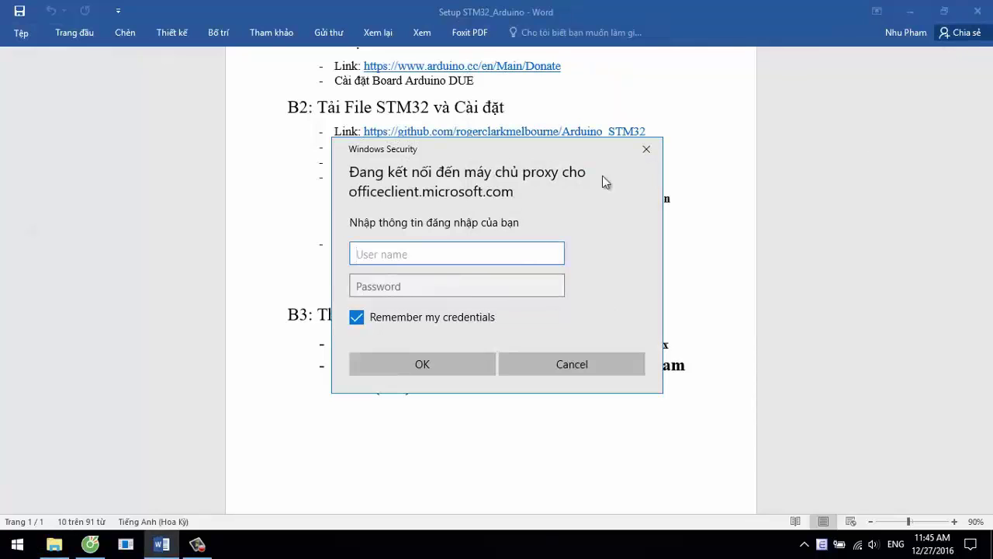
pyautogui.click(647, 148)
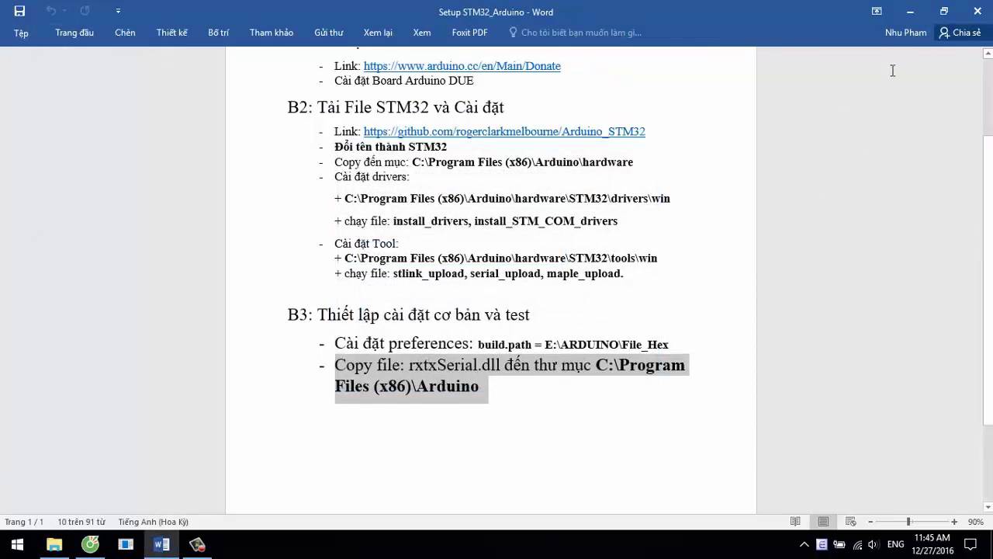
pyautogui.click(977, 11)
# Launch the Arduino IDE and select Generic STM32F103V series as the board.
pyautogui.doubleClick(39, 483)
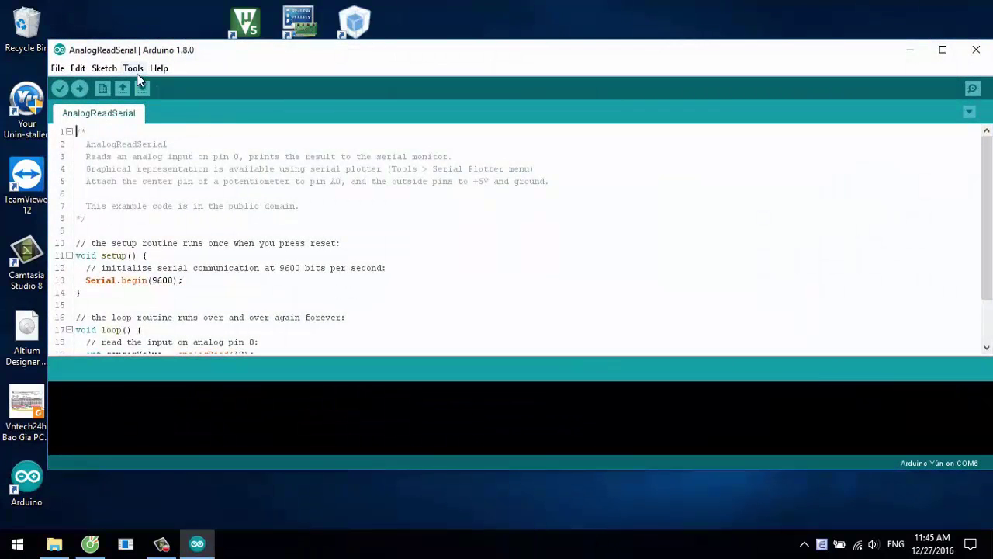
pyautogui.click(136, 72)
pyautogui.scroll(-20, 415, 202)
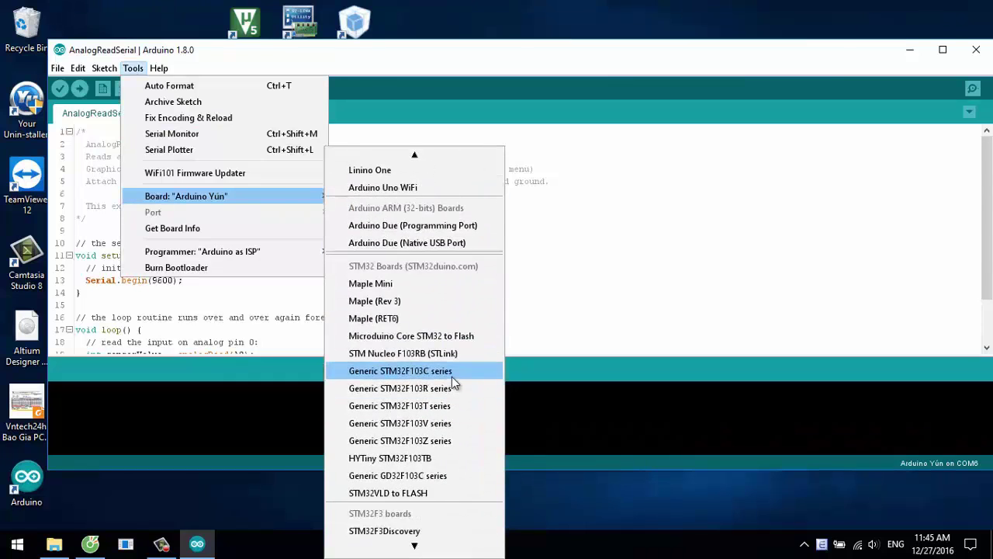
pyautogui.scroll(-4, 448, 396)
pyautogui.scroll(-1, 447, 388)
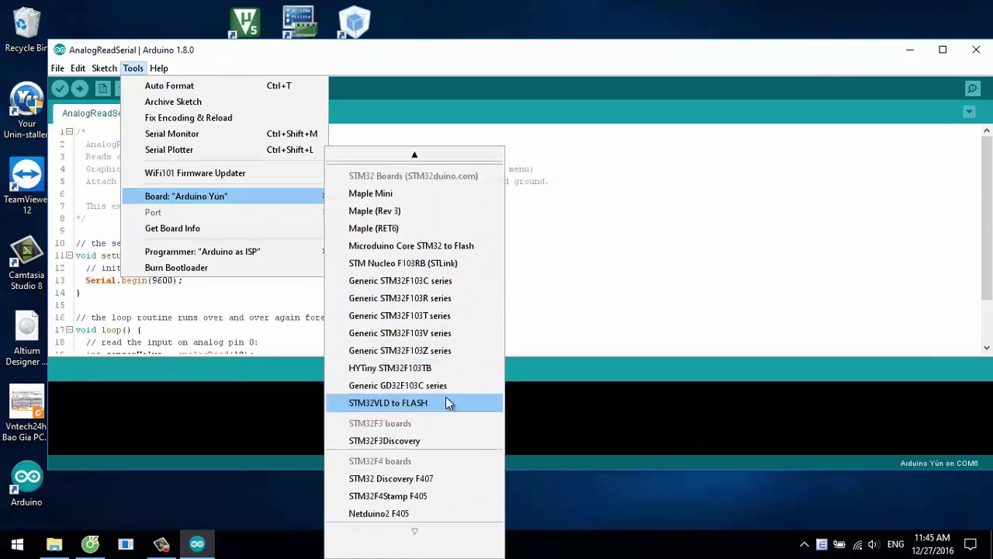
pyautogui.click(442, 334)
# Set the board variant to STM32F103VE and the upload method to STLink.
pyautogui.click(130, 68)
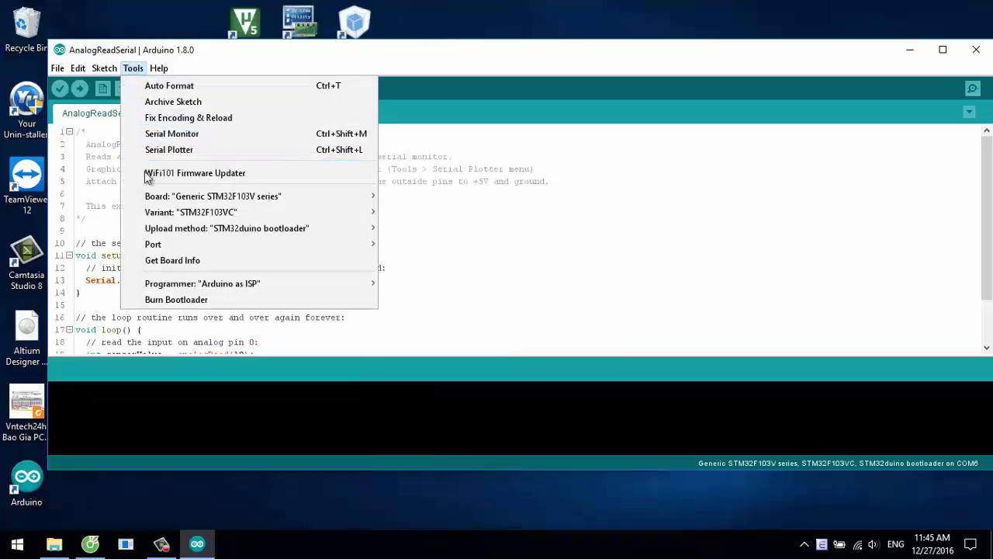
pyautogui.moveTo(232, 217)
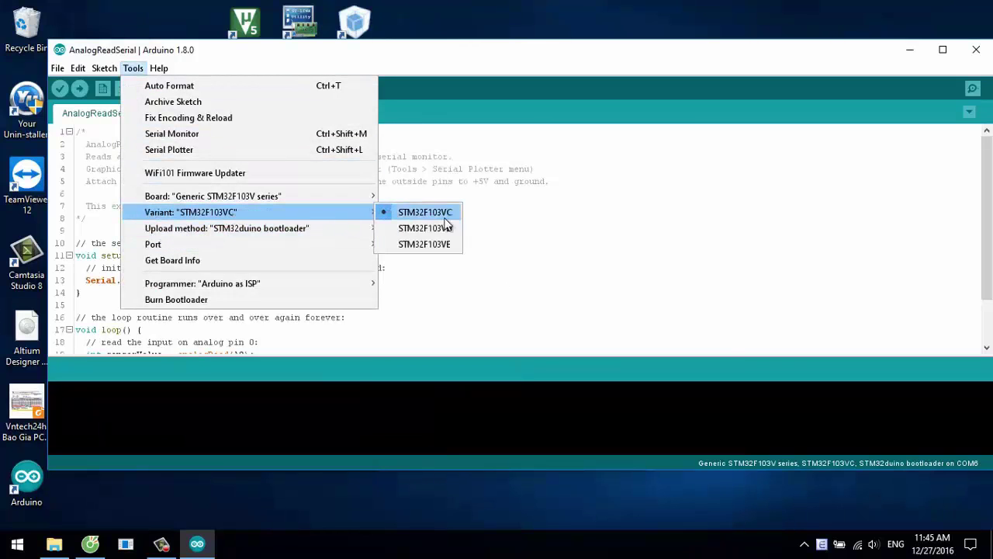
pyautogui.click(449, 242)
pyautogui.click(136, 70)
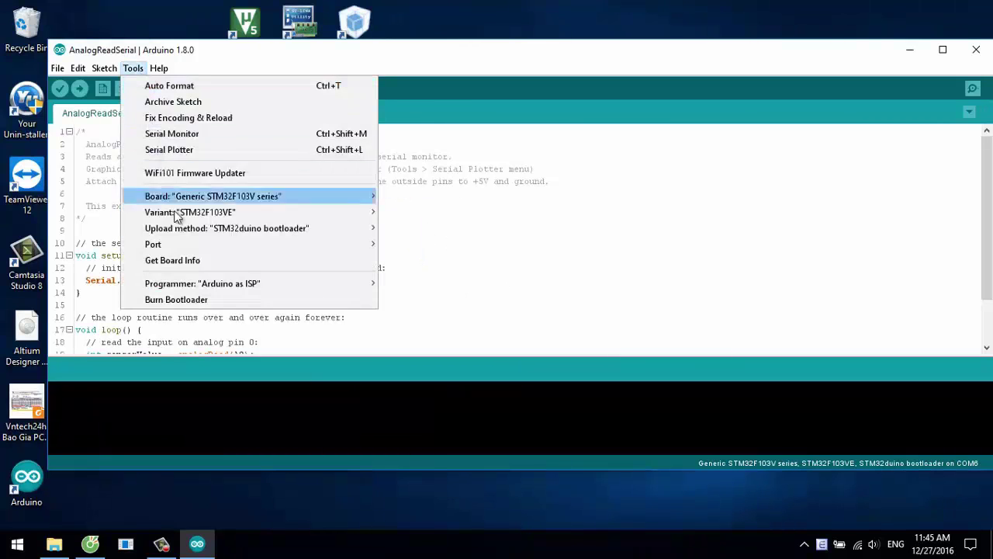
pyautogui.moveTo(180, 232)
pyautogui.click(414, 262)
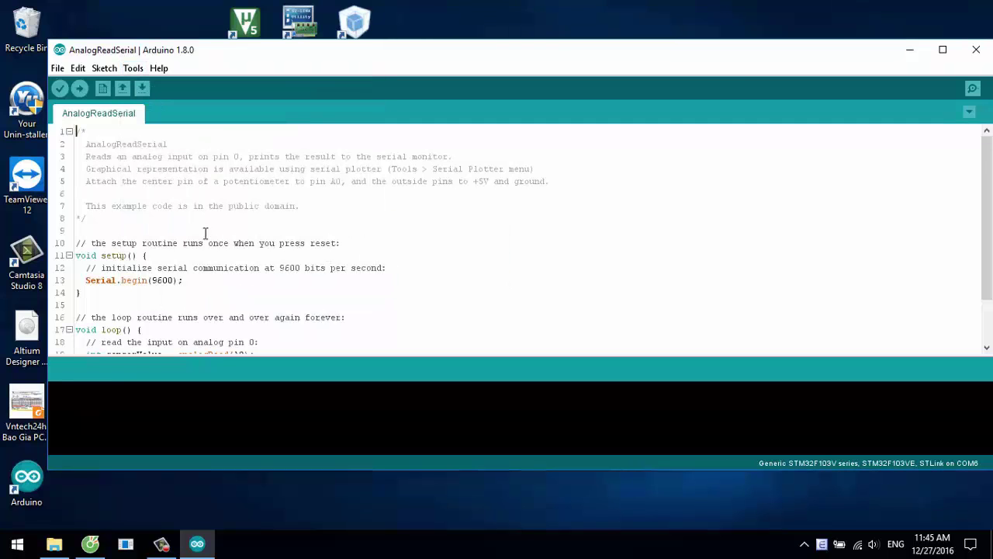
# Edit the AnalogReadSerial sketch to read pin PA0 with a delay of 10, and upload it to the board.
pyautogui.scroll(-2, 434, 188)
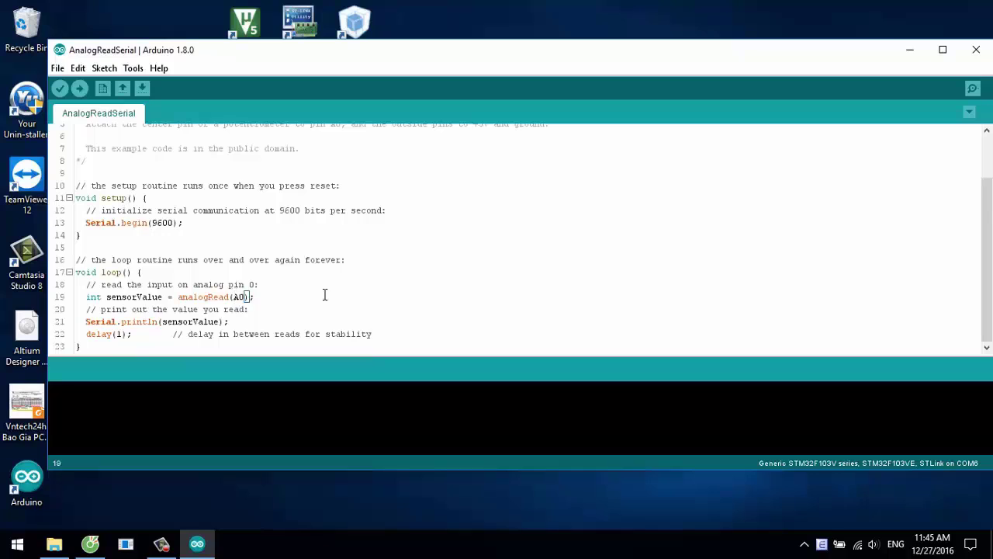
pyautogui.write('P')
pyautogui.doubleClick(597, 41)
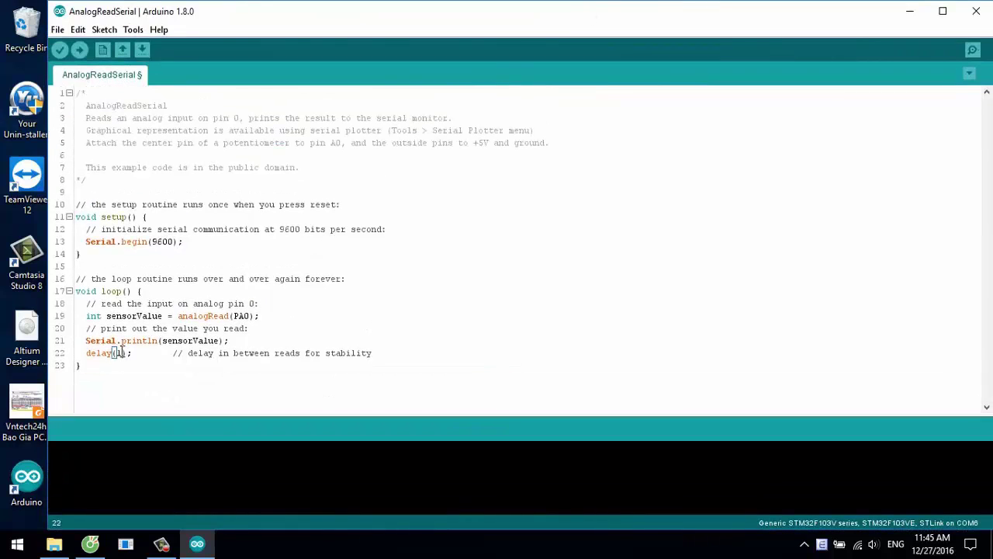
pyautogui.write('0')
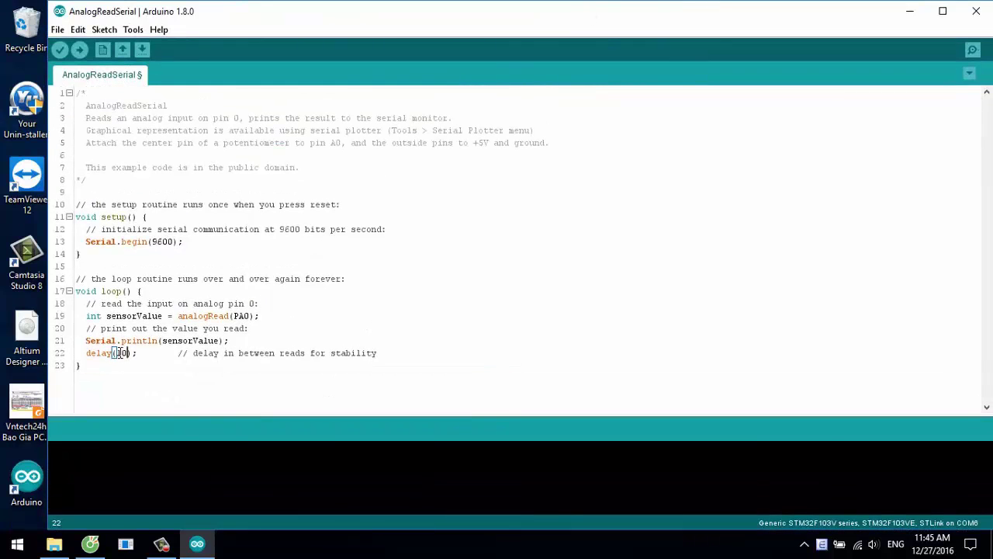
pyautogui.click(79, 49)
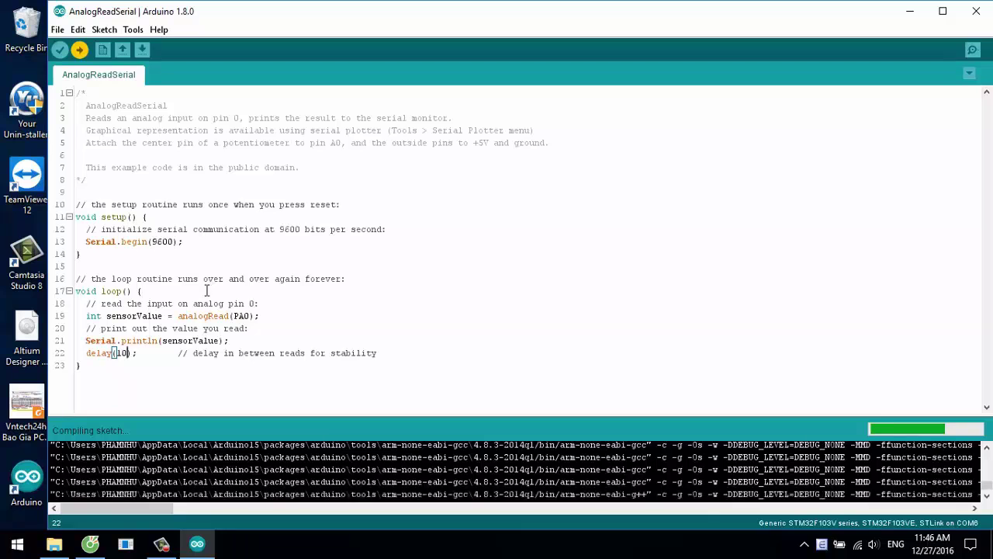
# Open Device Manager in Computer Management and check the STM32 STLink entry under Universal Serial Bus devices.
pyautogui.click(55, 543)
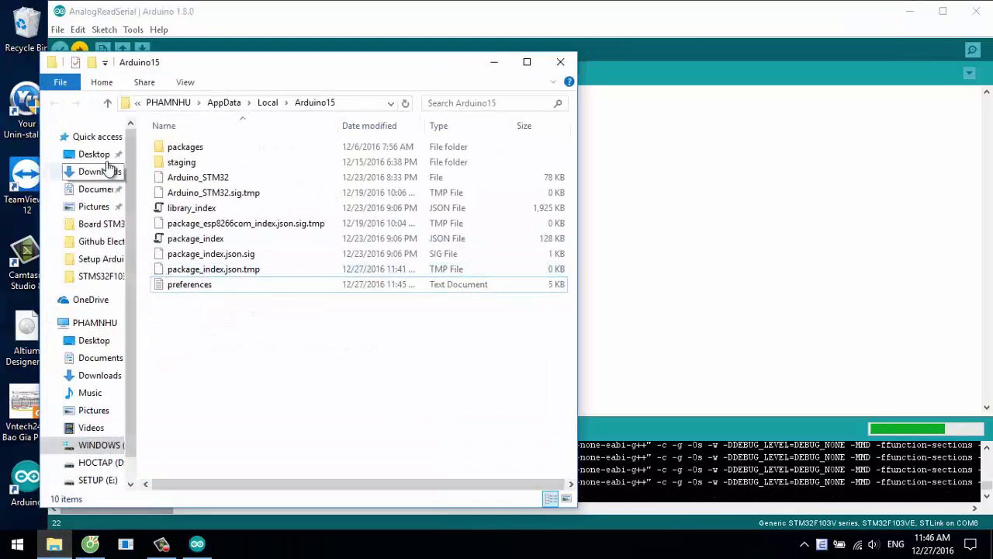
pyautogui.click(80, 330)
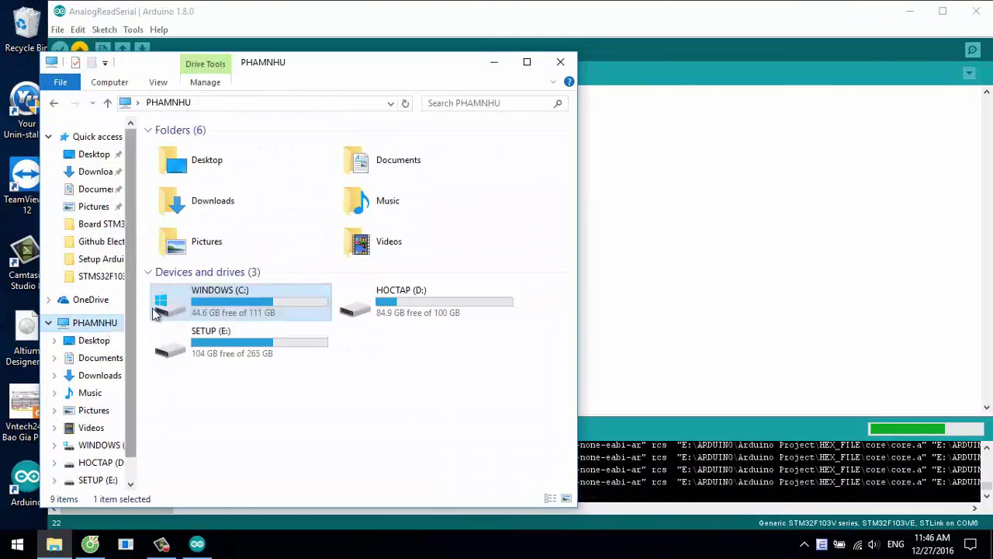
pyautogui.rightClick(114, 323)
pyautogui.click(147, 351)
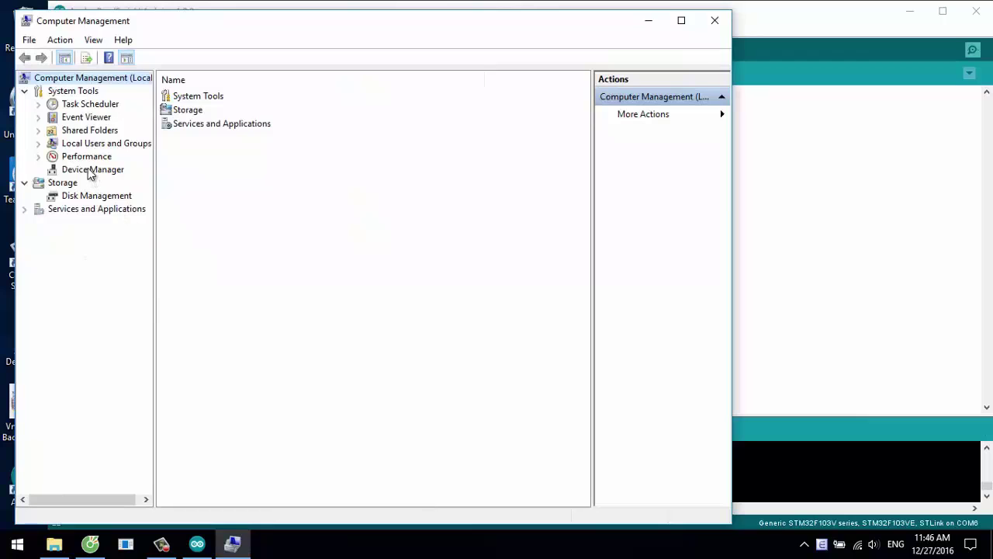
pyautogui.click(88, 171)
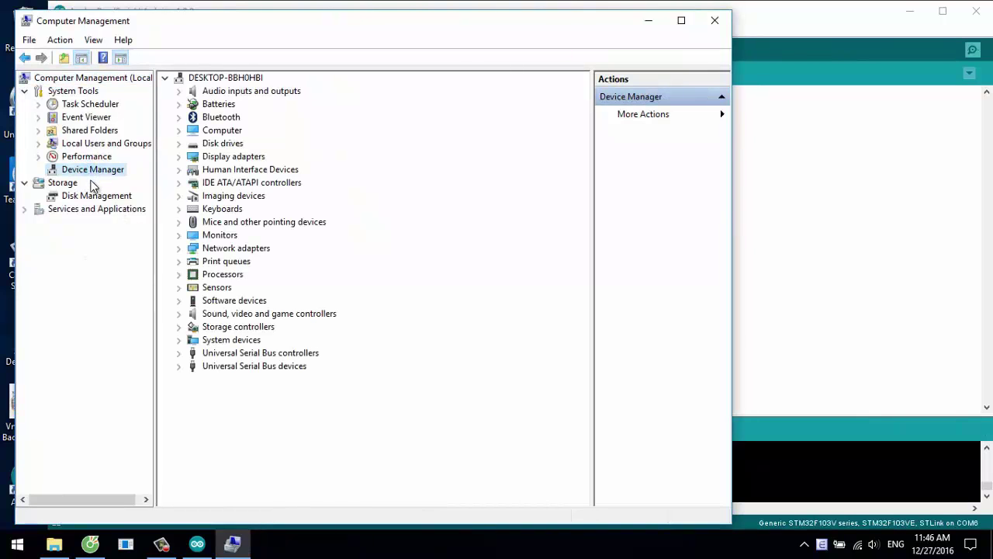
pyautogui.click(179, 365)
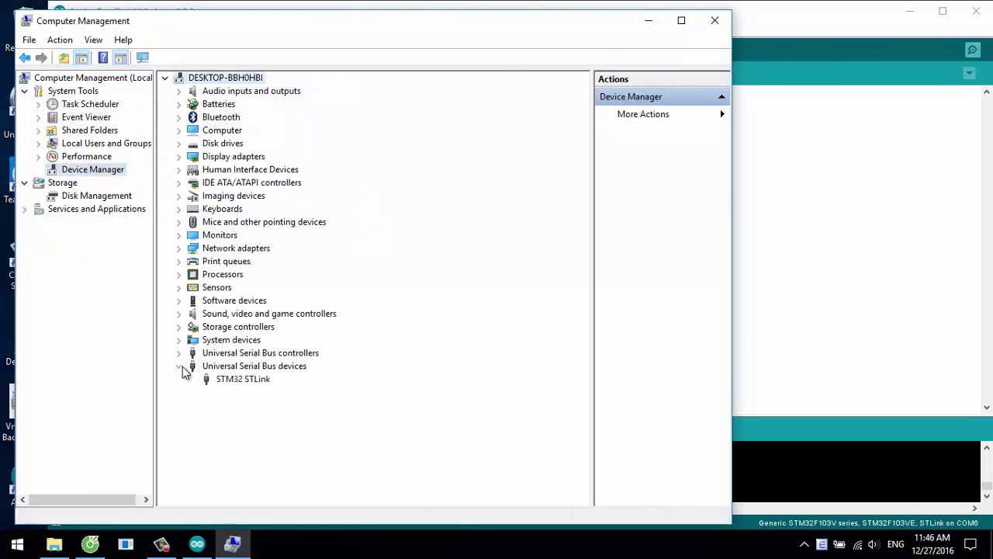
pyautogui.click(250, 380)
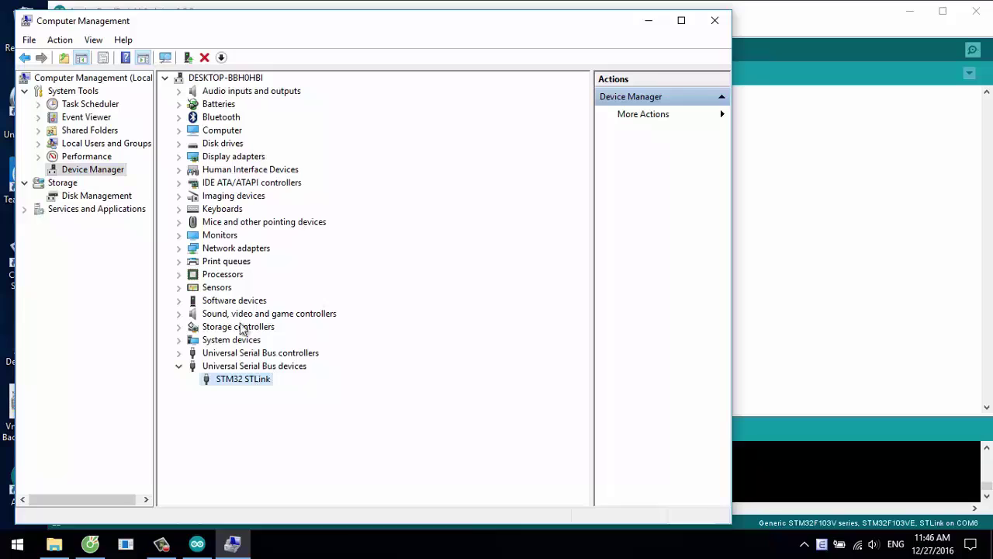
# Return to the Arduino IDE, enlarge the output console and examine the ST-LINK upload log.
pyautogui.click(194, 546)
pyautogui.moveTo(157, 423); pyautogui.dragTo(147, 224)
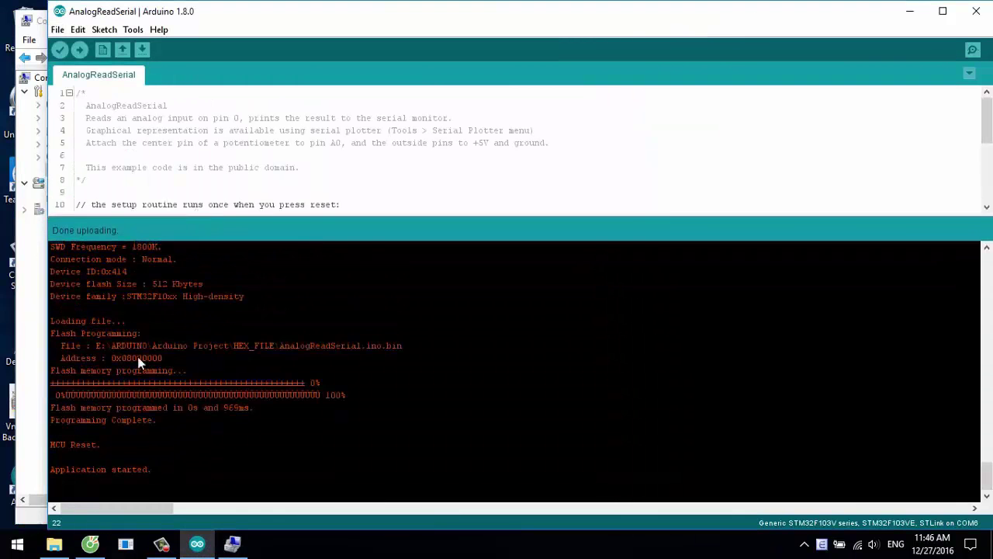
pyautogui.moveTo(258, 215); pyautogui.dragTo(266, 93)
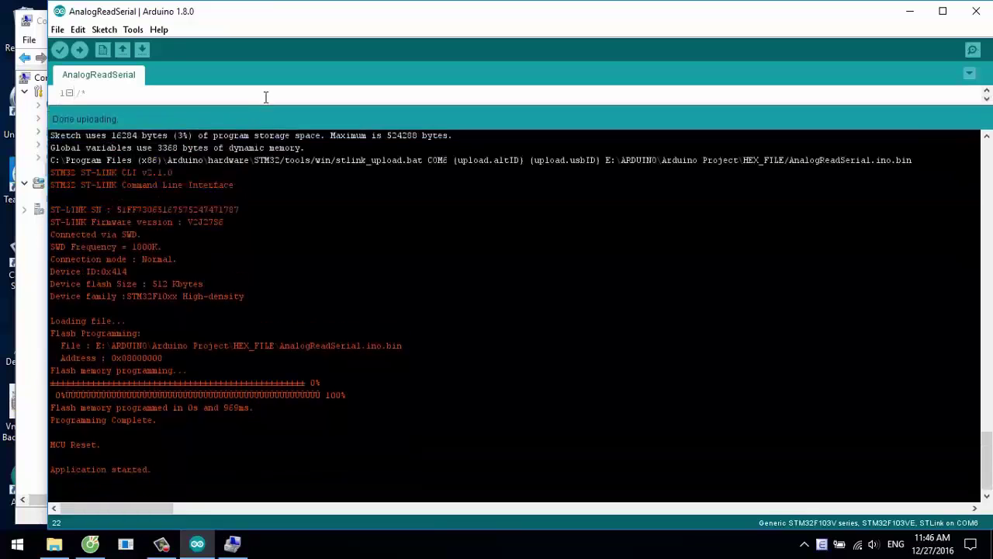
pyautogui.moveTo(169, 497); pyautogui.dragTo(39, 172)
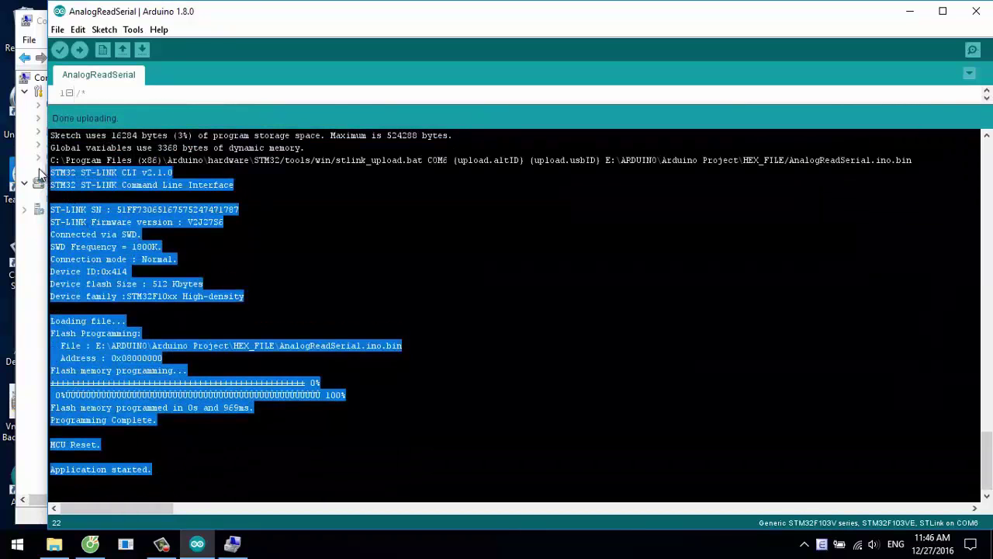
pyautogui.click(282, 299)
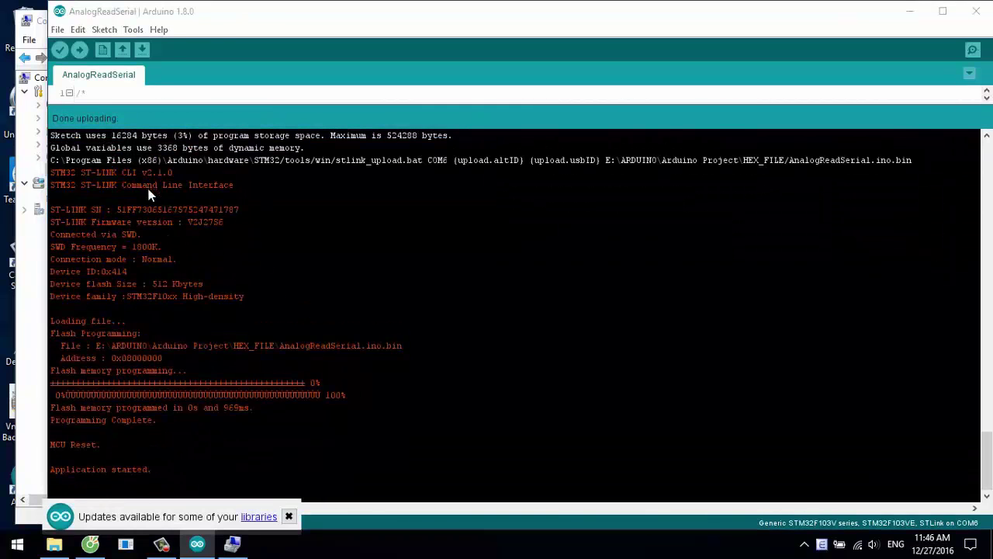
# Check the Maple Serial device under Ports (COM & LPT) in Device Manager and return to the Arduino IDE.
pyautogui.click(232, 544)
pyautogui.click(183, 261)
pyautogui.doubleClick(246, 273)
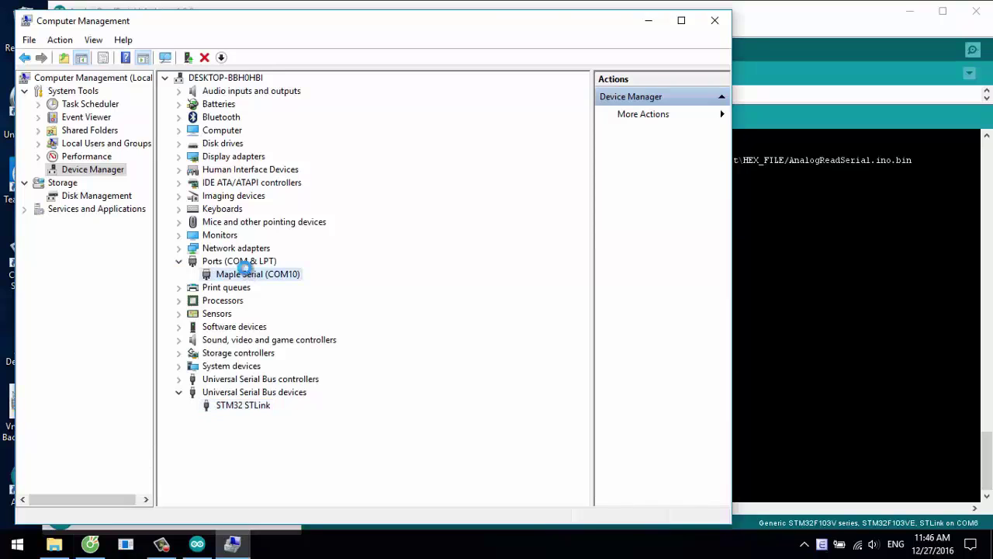
pyautogui.click(793, 146)
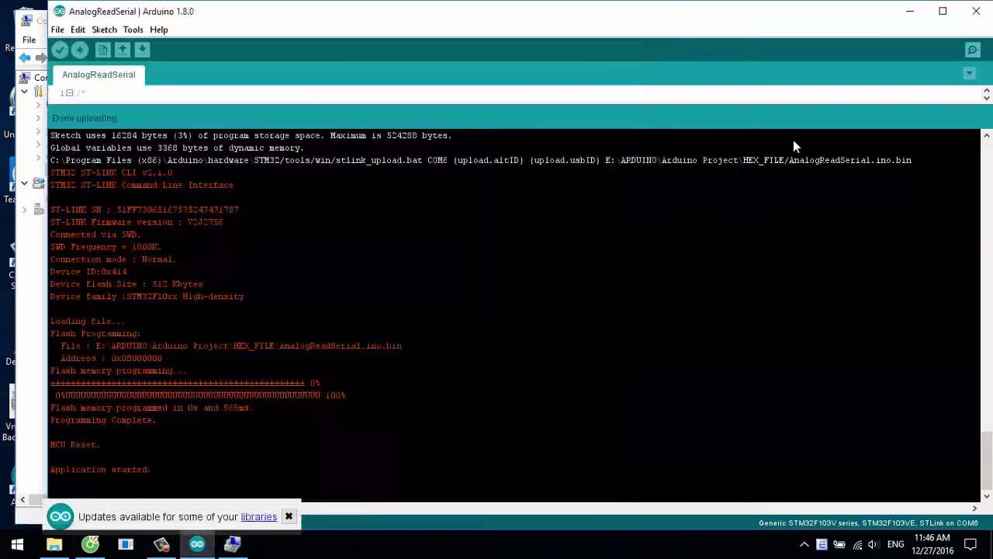
# Set the board's serial port to COM10 (Maple Mini) and open the Serial Monitor to view the analog readings.
pyautogui.click(133, 29)
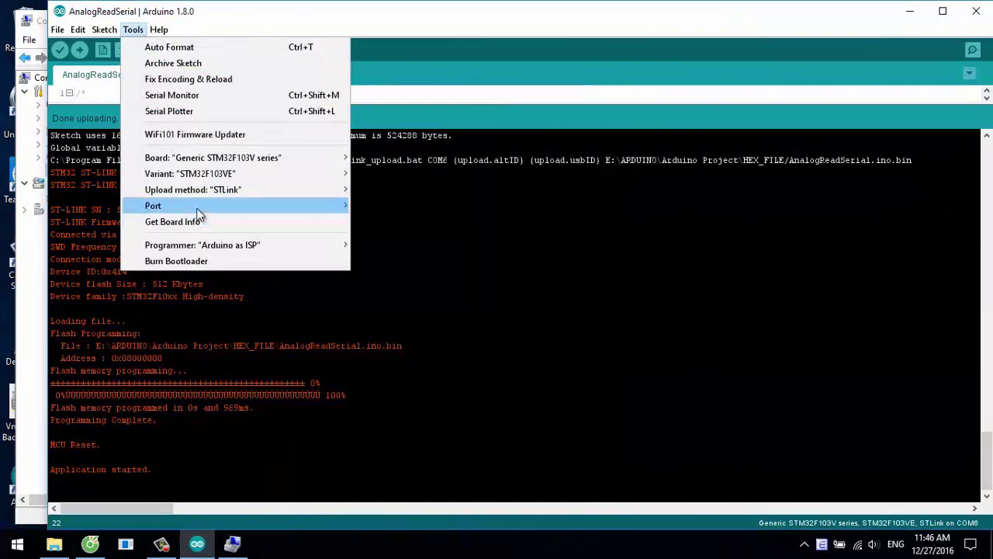
pyautogui.moveTo(233, 205)
pyautogui.click(419, 222)
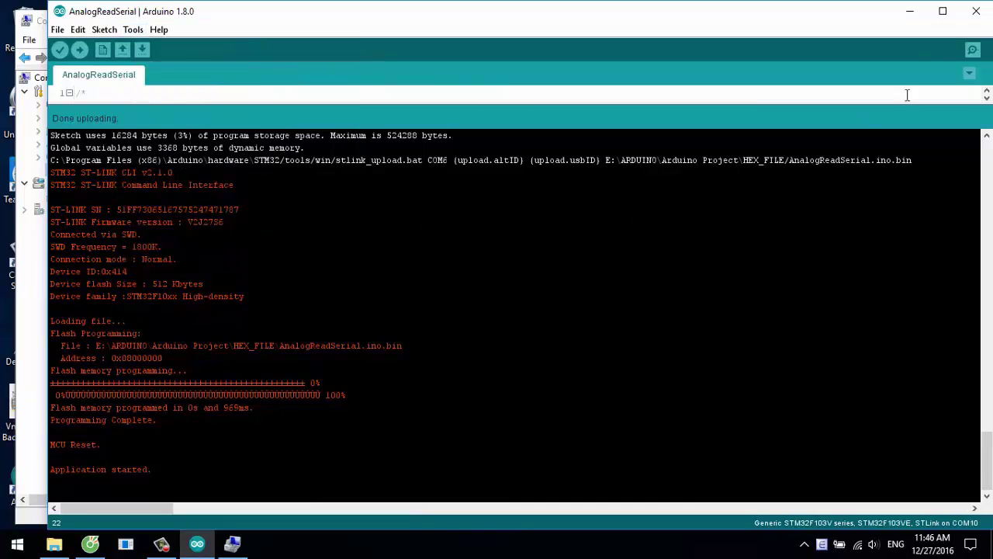
pyautogui.click(970, 51)
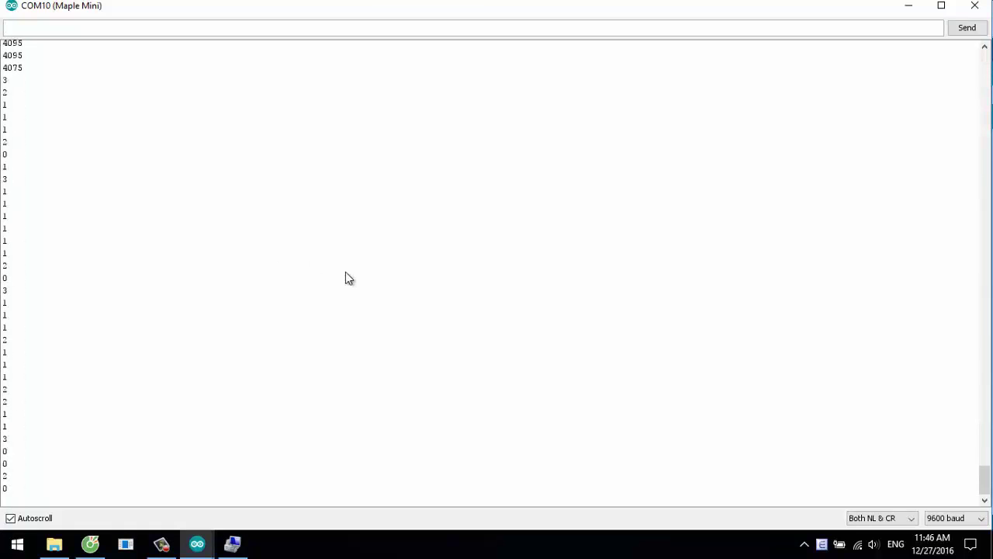
# Close the Serial Monitor, the Arduino IDE and the Computer Management window.
pyautogui.click(966, 14)
pyautogui.hotkey('alt', 'Tab')
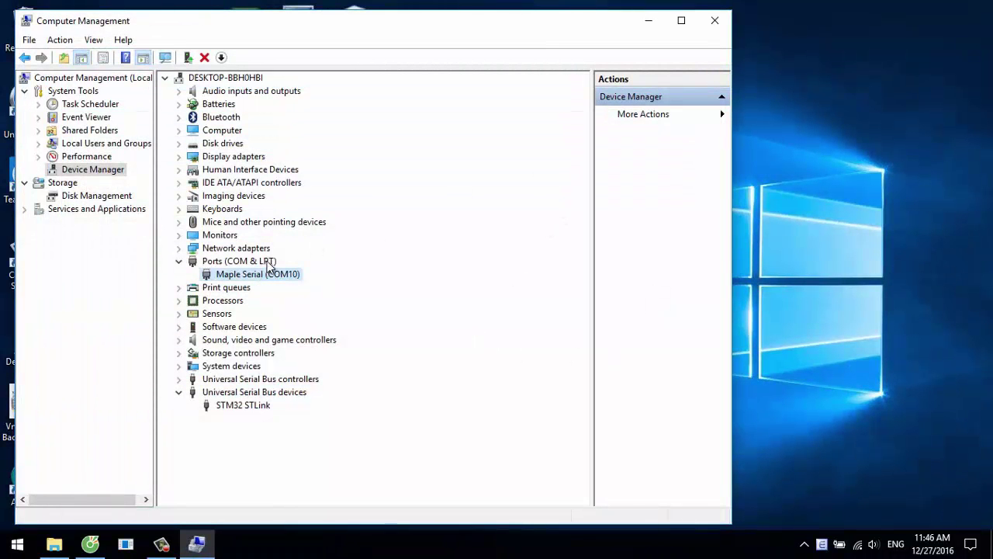
pyautogui.click(715, 21)
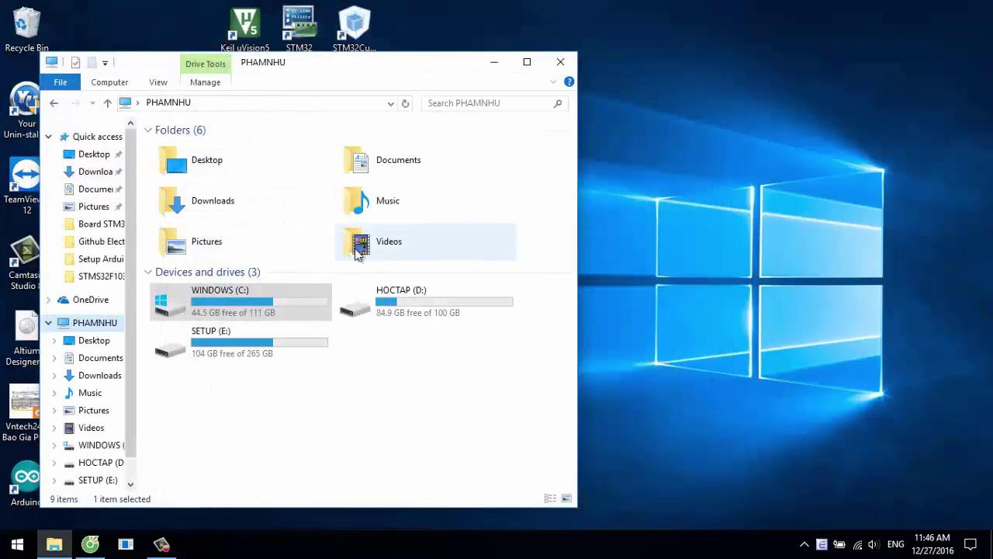
# In File Explorer, open the STMS32F103VET6_USB-CDC_ADC-1-Channel .ioc project from Github Electronic4U Tutorial\KIT E4U F103V on drive E in STM32CubeMX.
pyautogui.moveTo(302, 70); pyautogui.dragTo(579, 55)
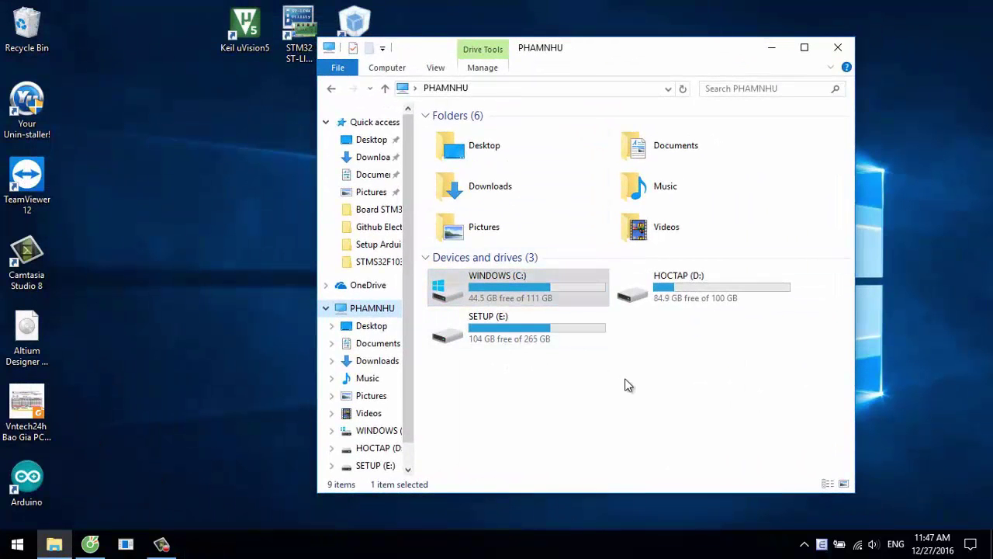
pyautogui.doubleClick(504, 327)
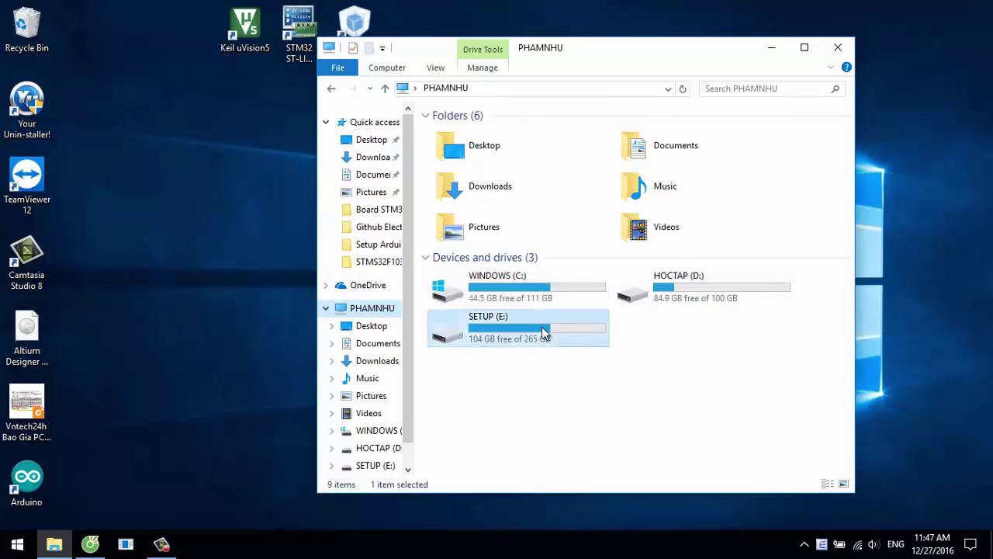
pyautogui.doubleClick(490, 225)
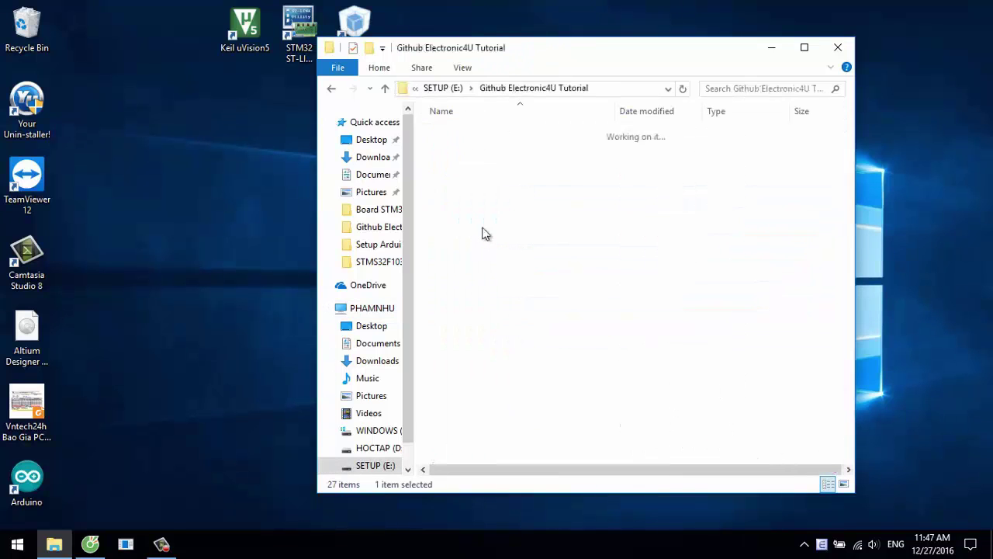
pyautogui.doubleClick(471, 147)
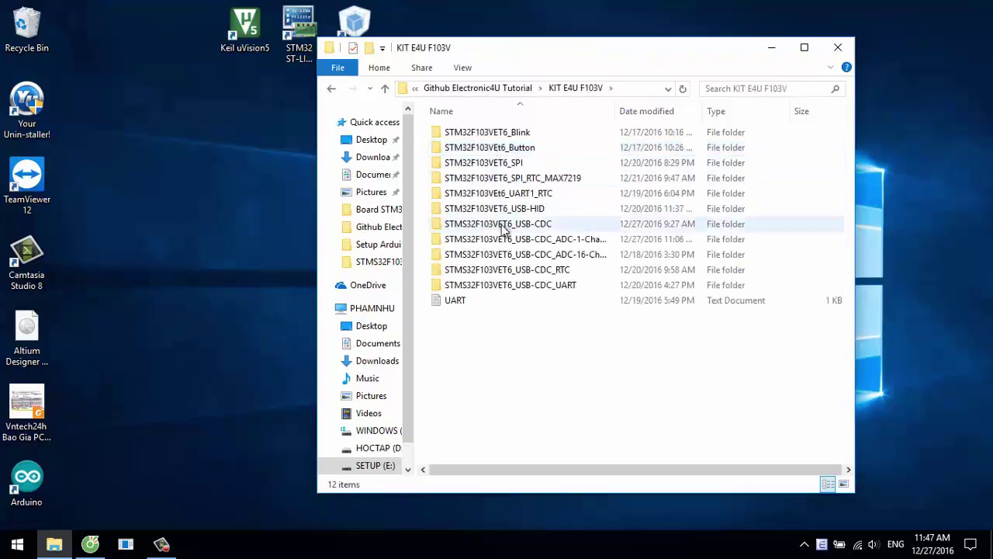
pyautogui.doubleClick(522, 239)
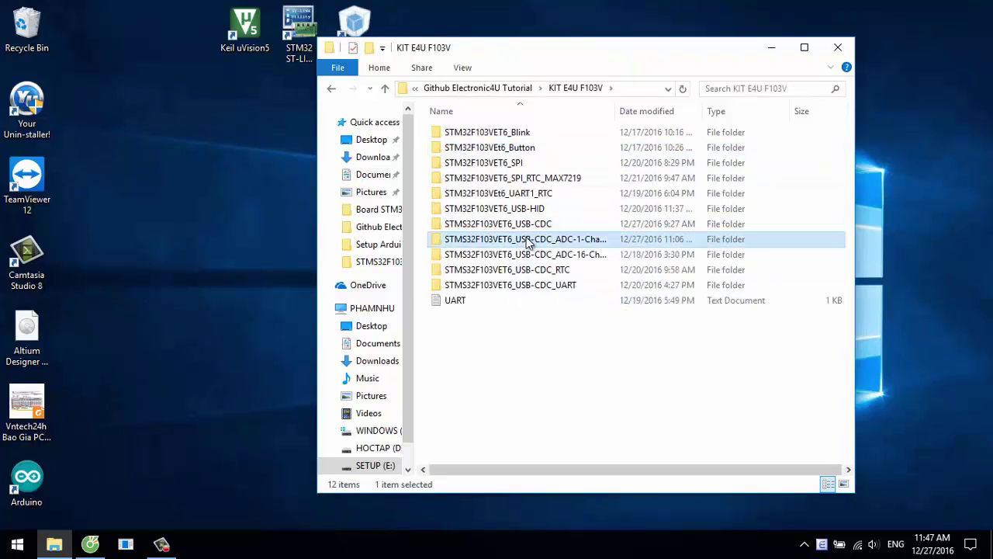
pyautogui.doubleClick(494, 223)
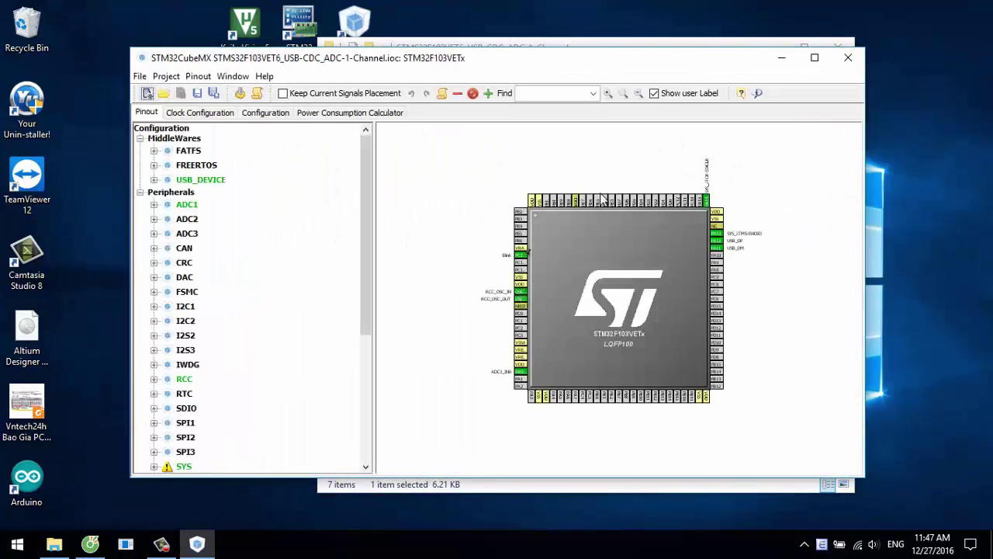
# Maximize STM32CubeMX, generate the project's source code and open the generated project in Keil µVision.
pyautogui.click(813, 48)
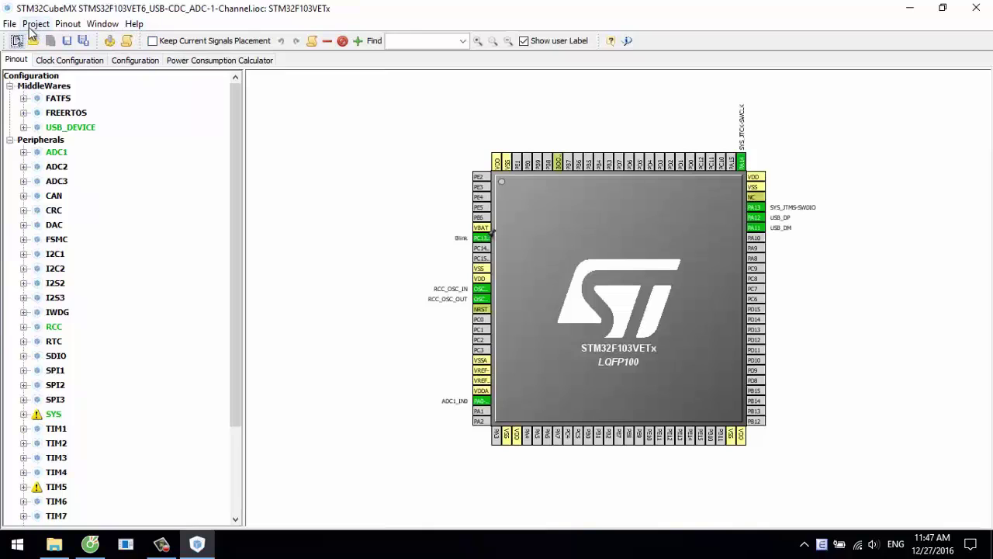
pyautogui.click(107, 40)
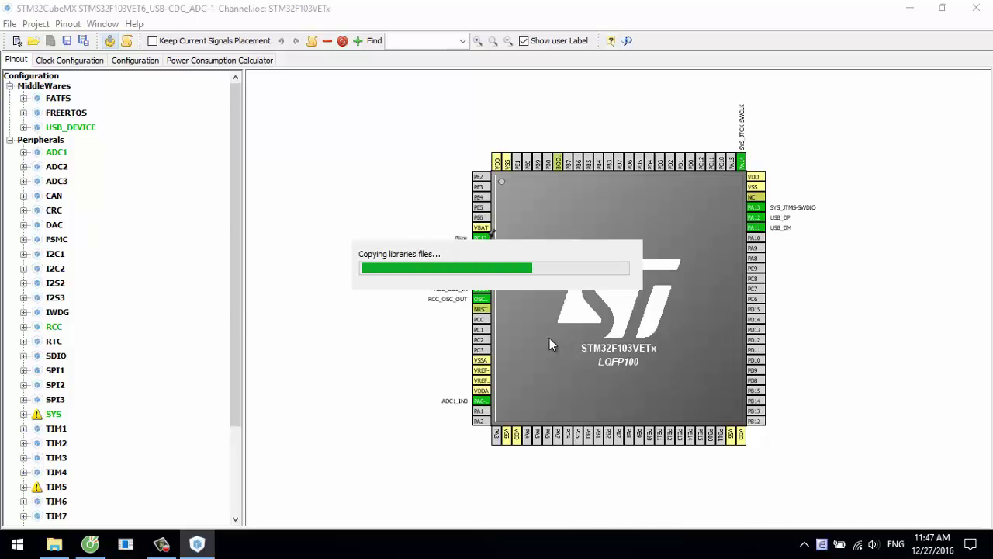
pyautogui.click(504, 287)
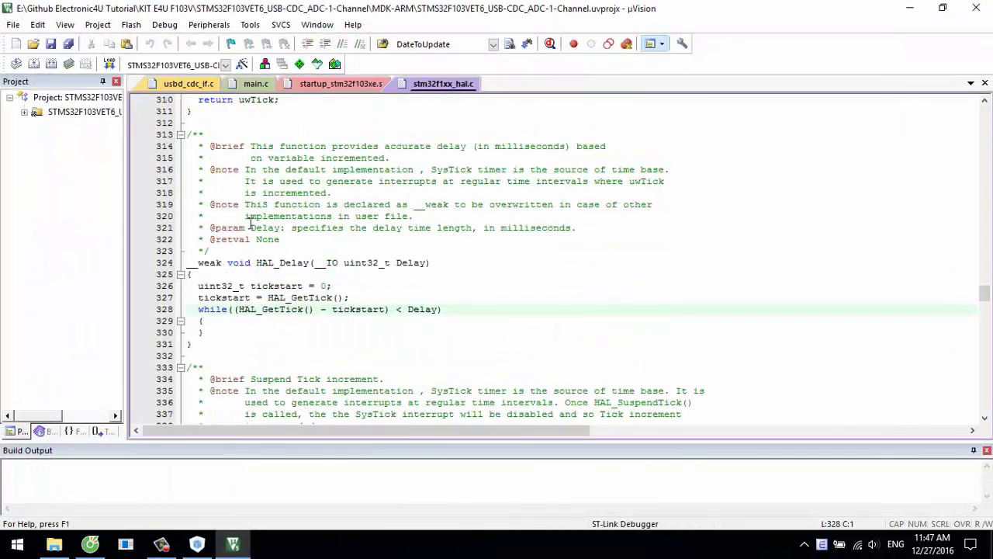
# Open main.c and examine the ADC reading, USB transmit and pin toggle code inside the while loop.
pyautogui.scroll(-1, 262, 231)
pyautogui.click(252, 85)
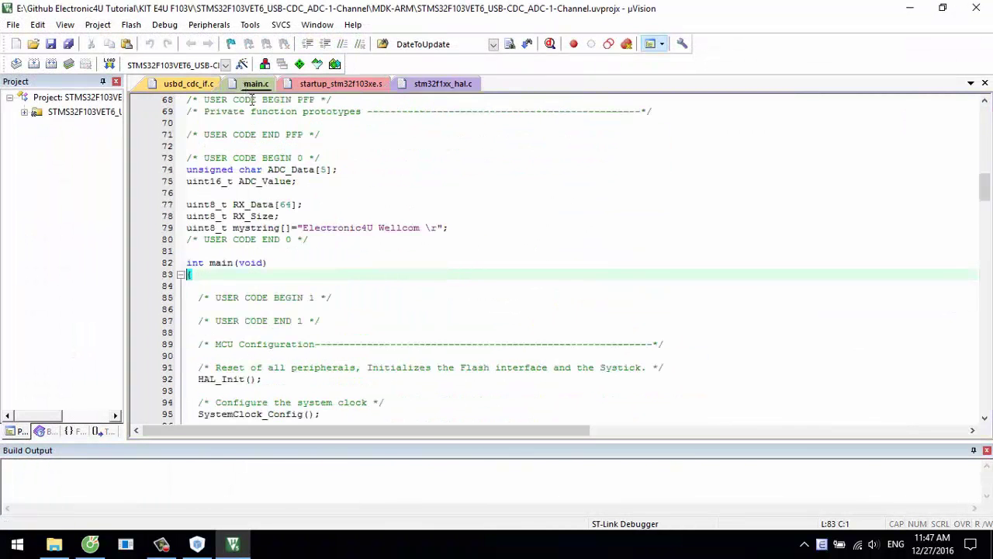
pyautogui.scroll(1, 284, 211)
pyautogui.scroll(-11, 298, 248)
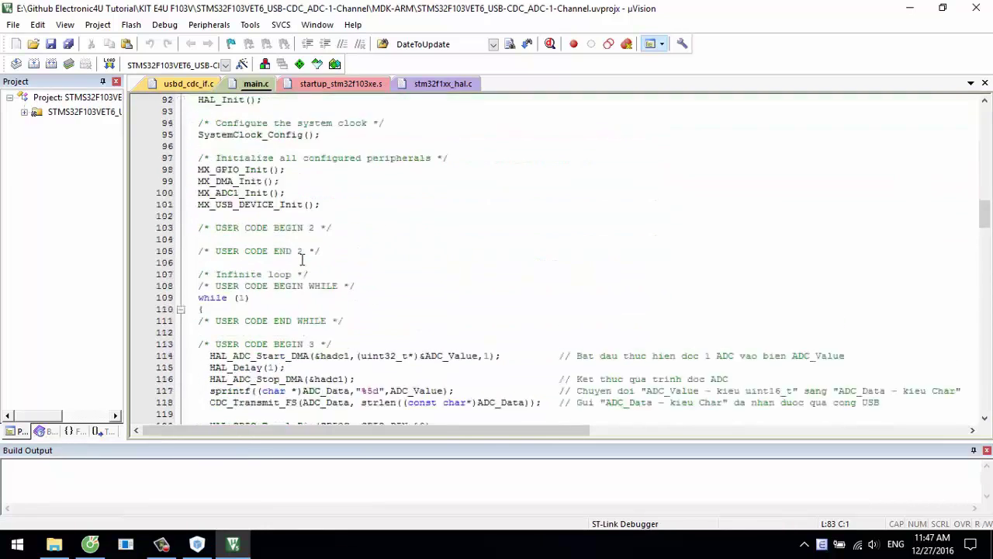
pyautogui.scroll(-1, 302, 259)
pyautogui.moveTo(210, 251); pyautogui.dragTo(406, 328)
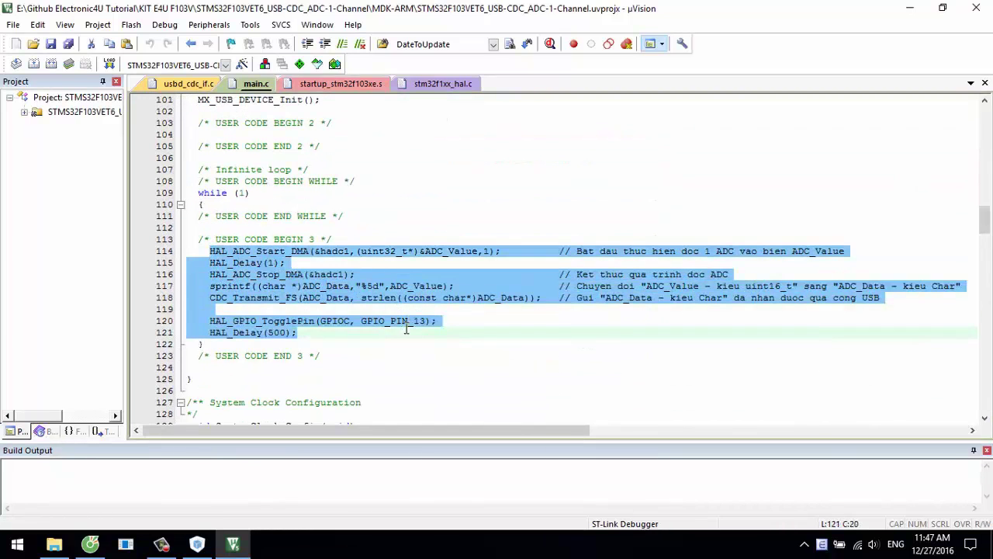
# Rebuild the whole target, enlarge the build output and go to the error's source line in usbd_cdc_if.c.
pyautogui.click(51, 64)
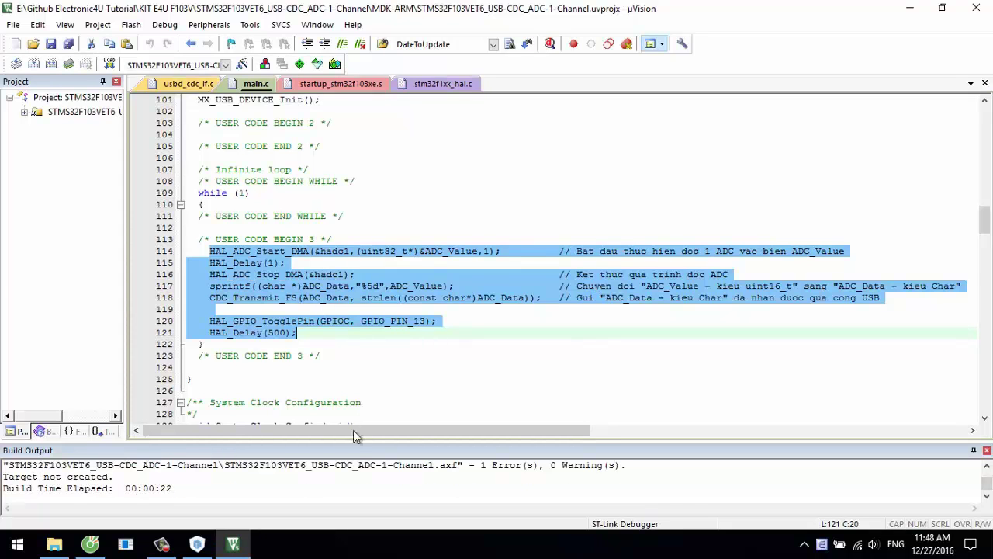
pyautogui.moveTo(353, 440); pyautogui.dragTo(363, 269)
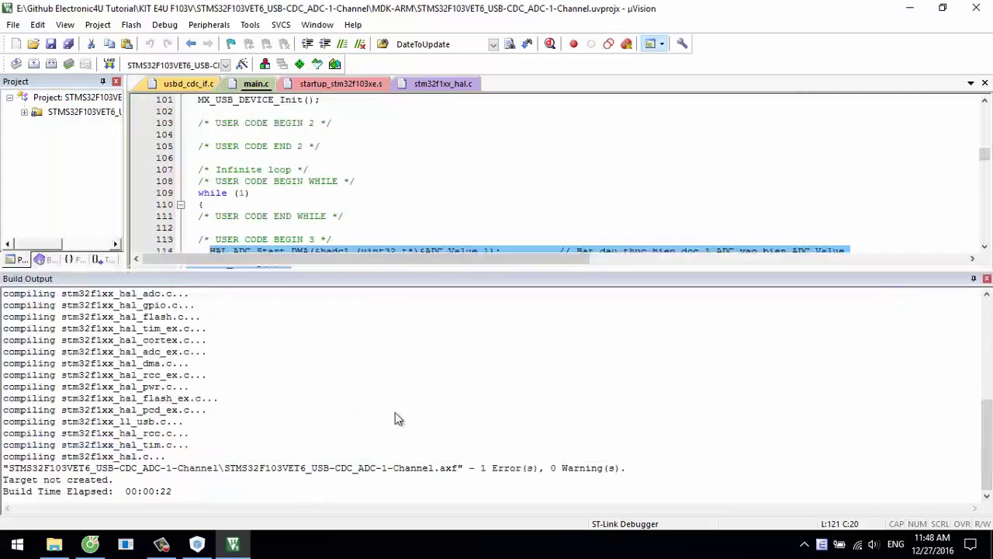
pyautogui.scroll(2, 396, 411)
pyautogui.moveTo(989, 450); pyautogui.dragTo(987, 364)
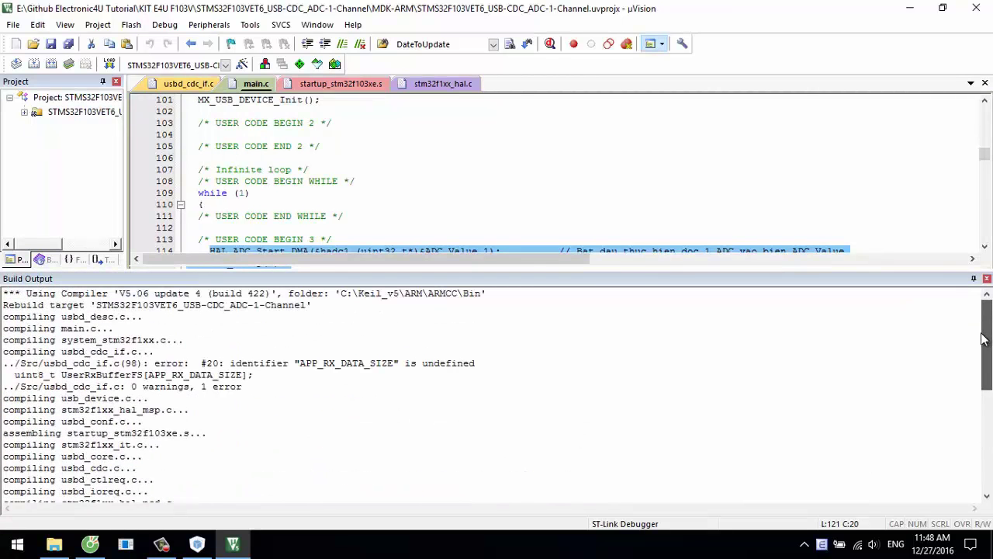
pyautogui.doubleClick(408, 366)
pyautogui.scroll(2, 353, 177)
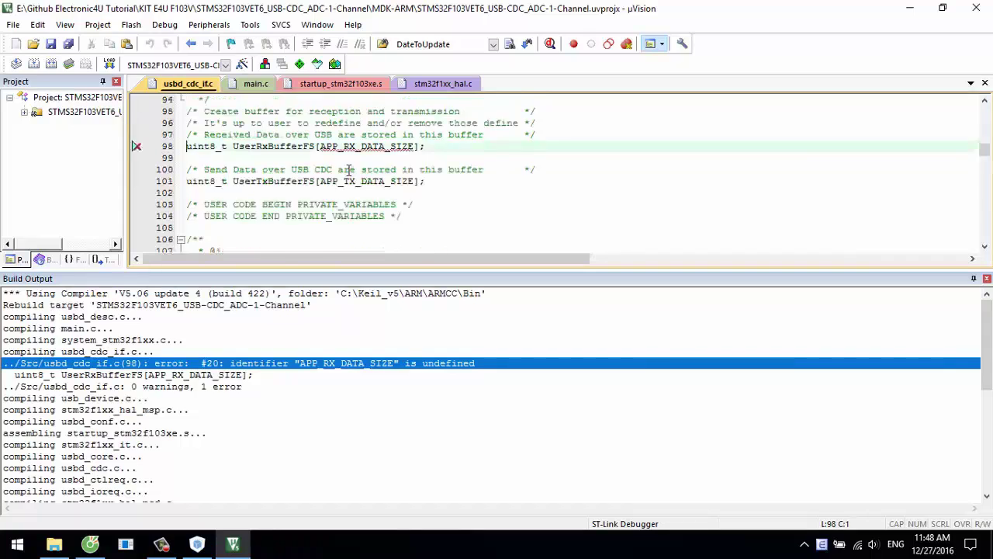
# Rename the APP_RX_Size define in usbd_cdc_if.c to APP_RX_DATA_SIZE, copied from the receive buffer declaration, and build the target.
pyautogui.moveTo(415, 181); pyautogui.dragTo(324, 189)
pyautogui.hotkey('ctrl', 'c')
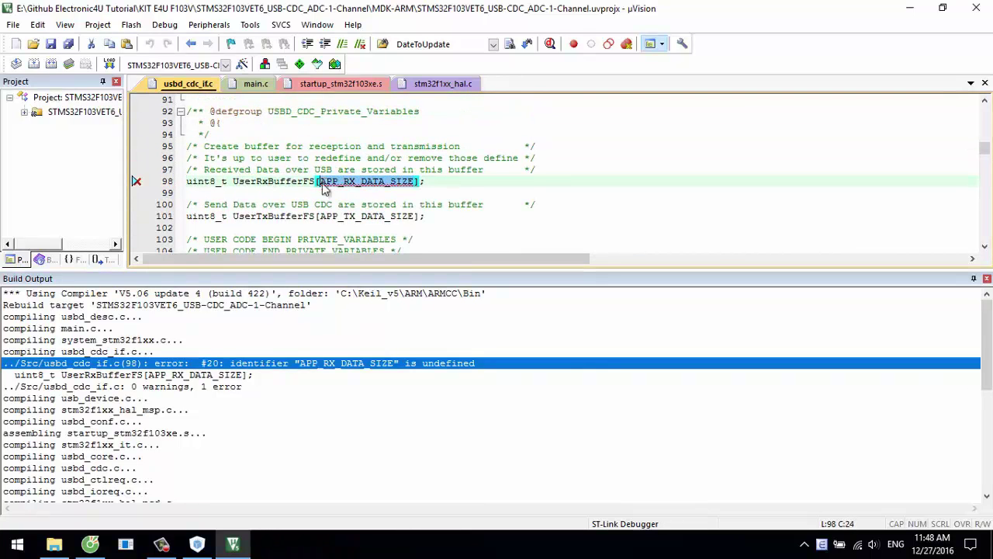
pyautogui.scroll(13, 326, 188)
pyautogui.scroll(-5, 281, 208)
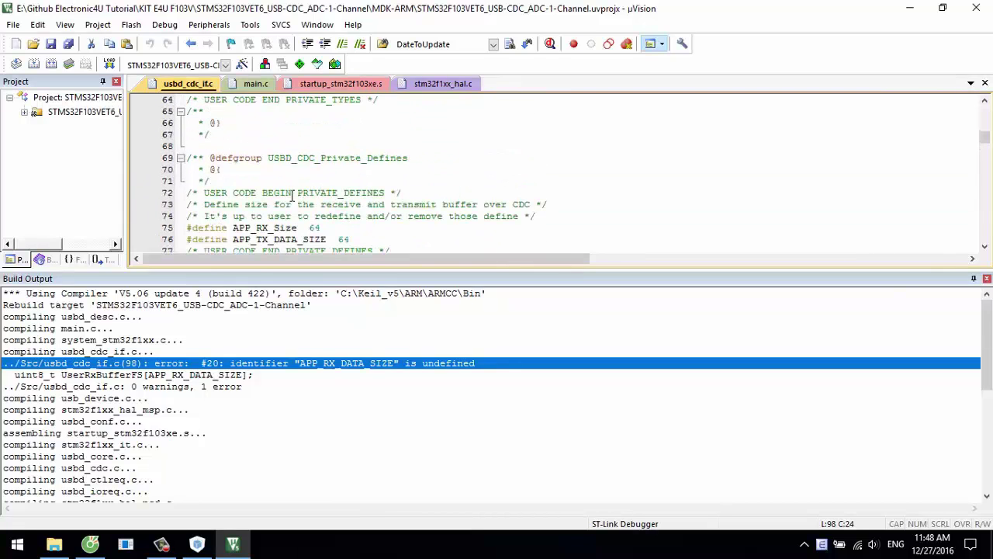
pyautogui.click(272, 191)
pyautogui.doubleClick(273, 191)
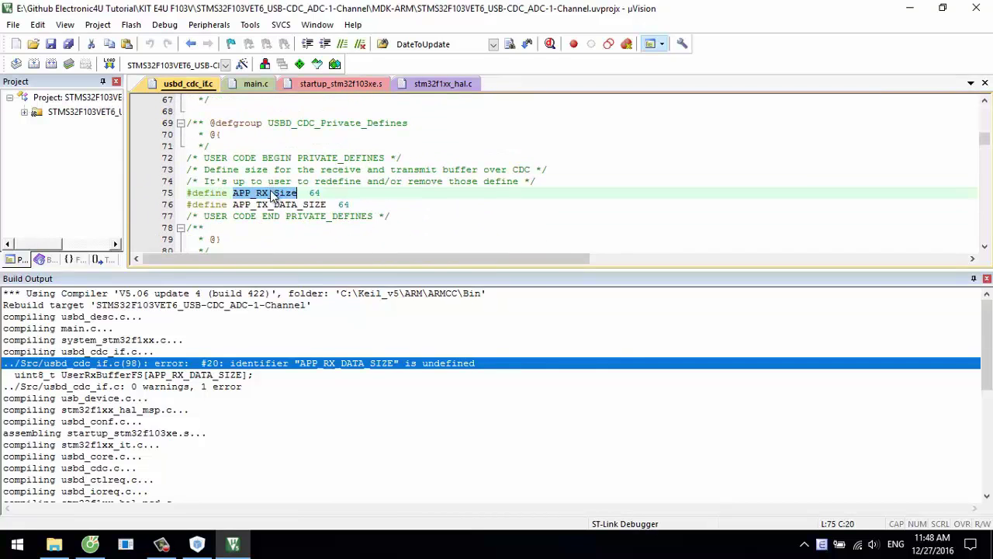
pyautogui.hotkey('ctrl', 'v')
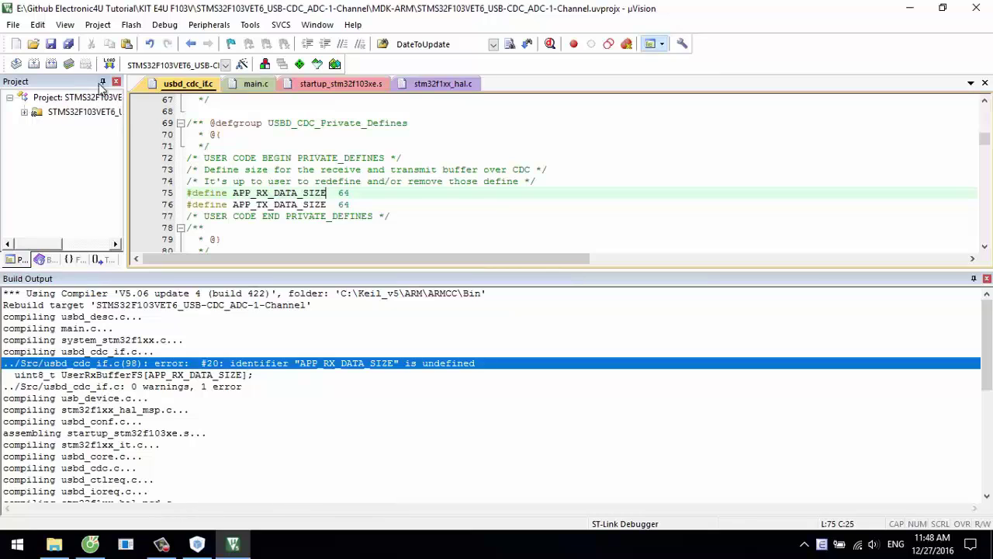
pyautogui.click(33, 64)
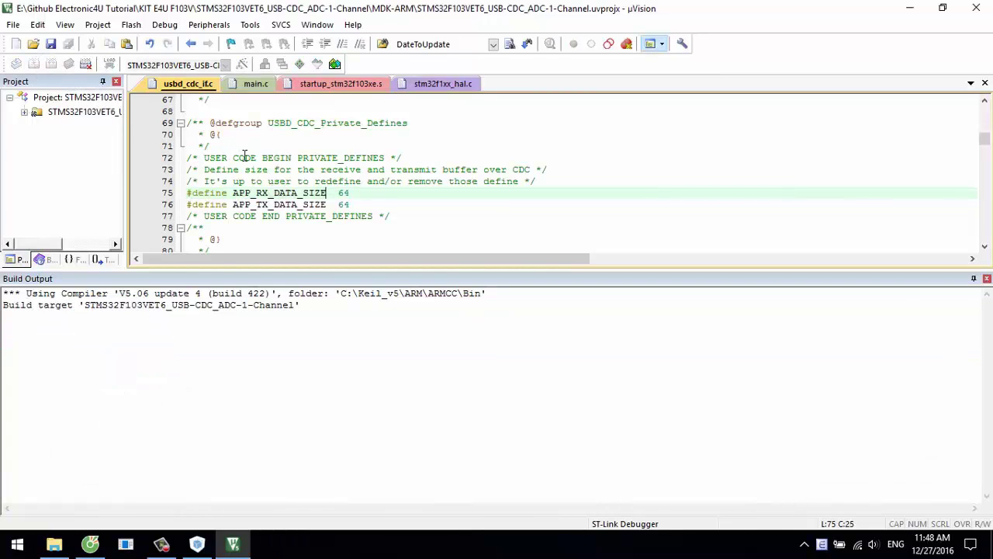